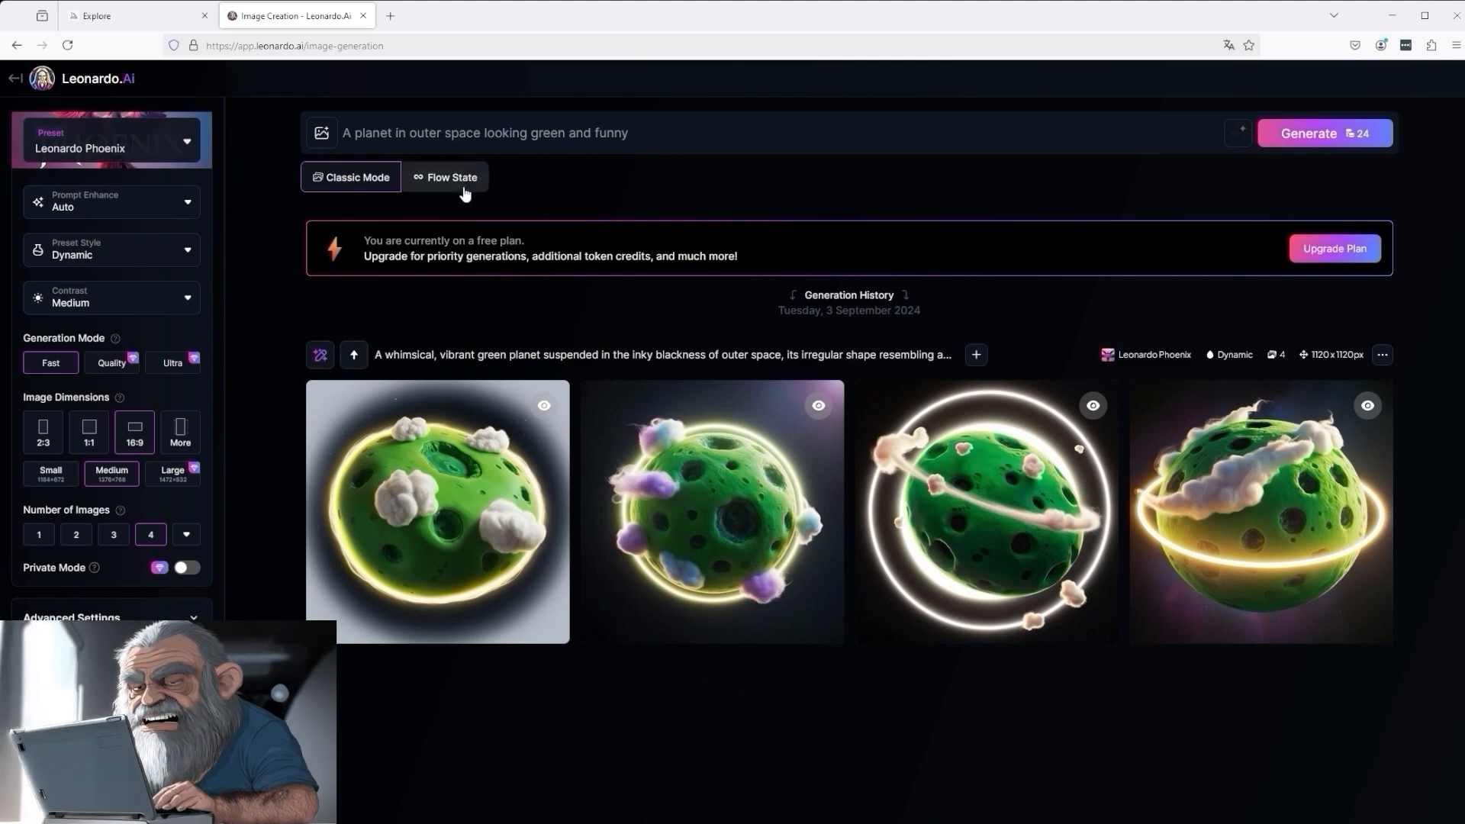
# - Switch to Flow State mode and generate images from the prompt "Yellow House"
pyautogui.click(459, 178)
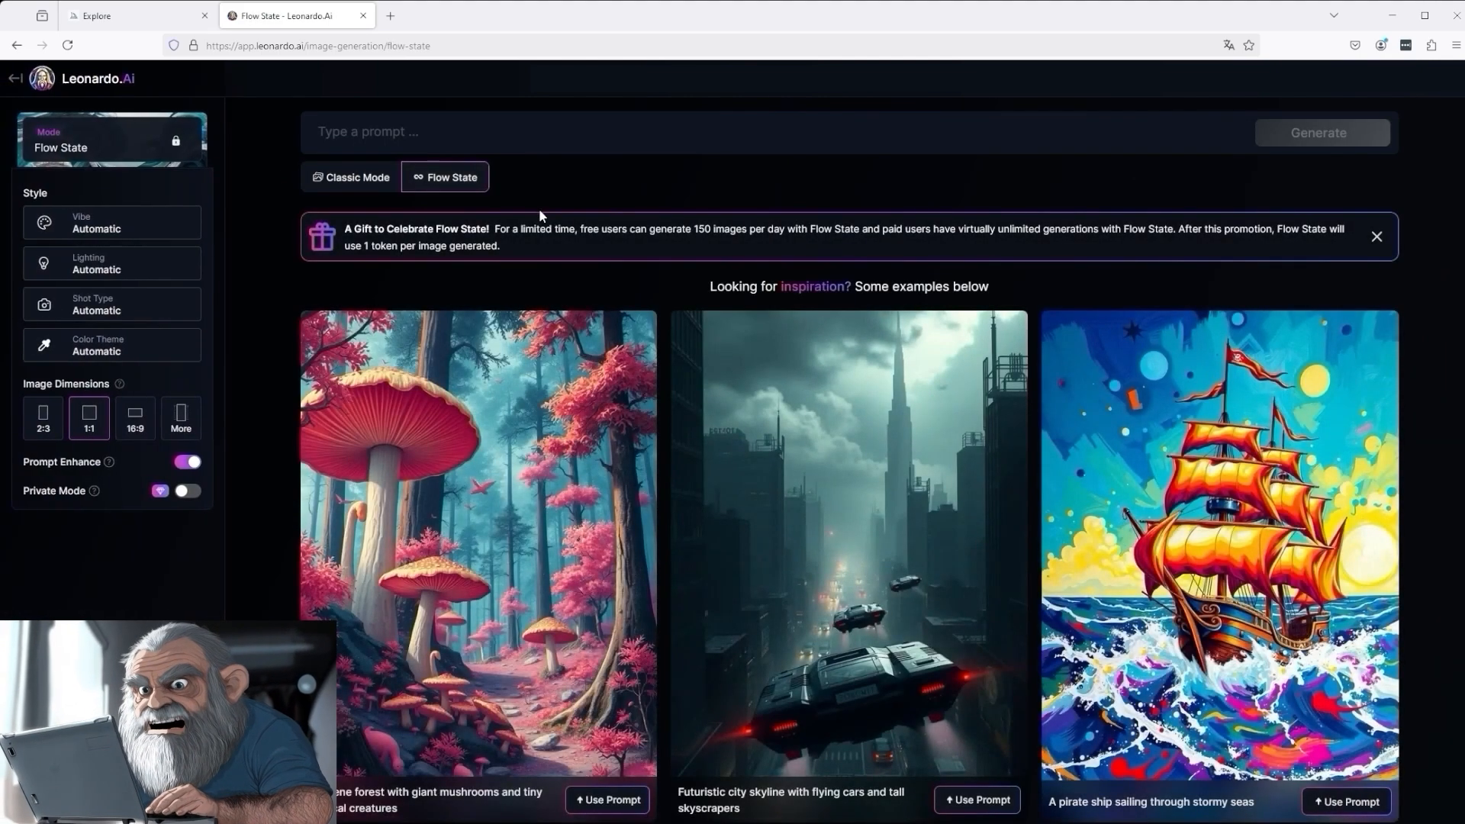
pyautogui.click(368, 131)
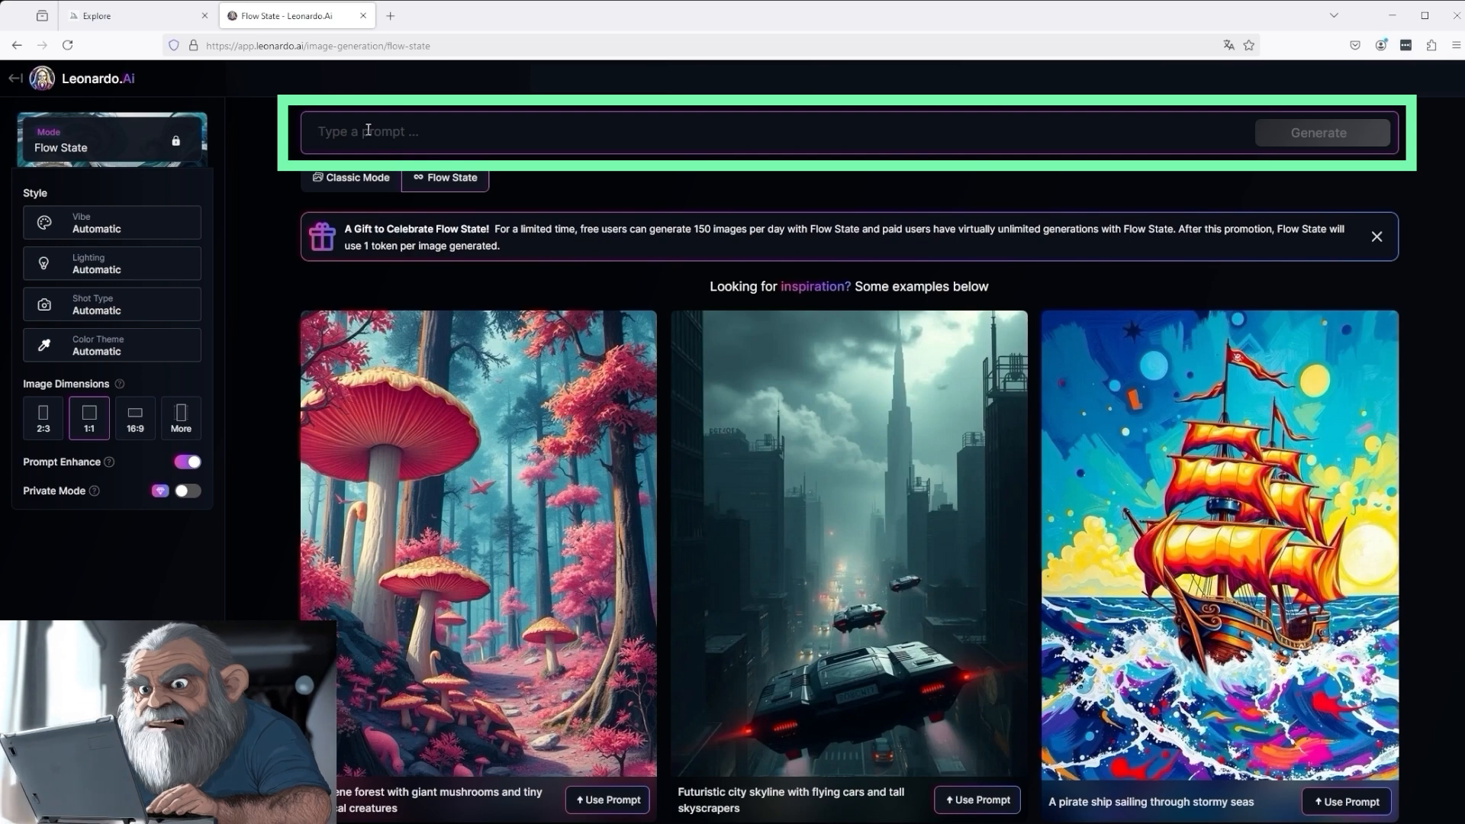
pyautogui.write('Ye')
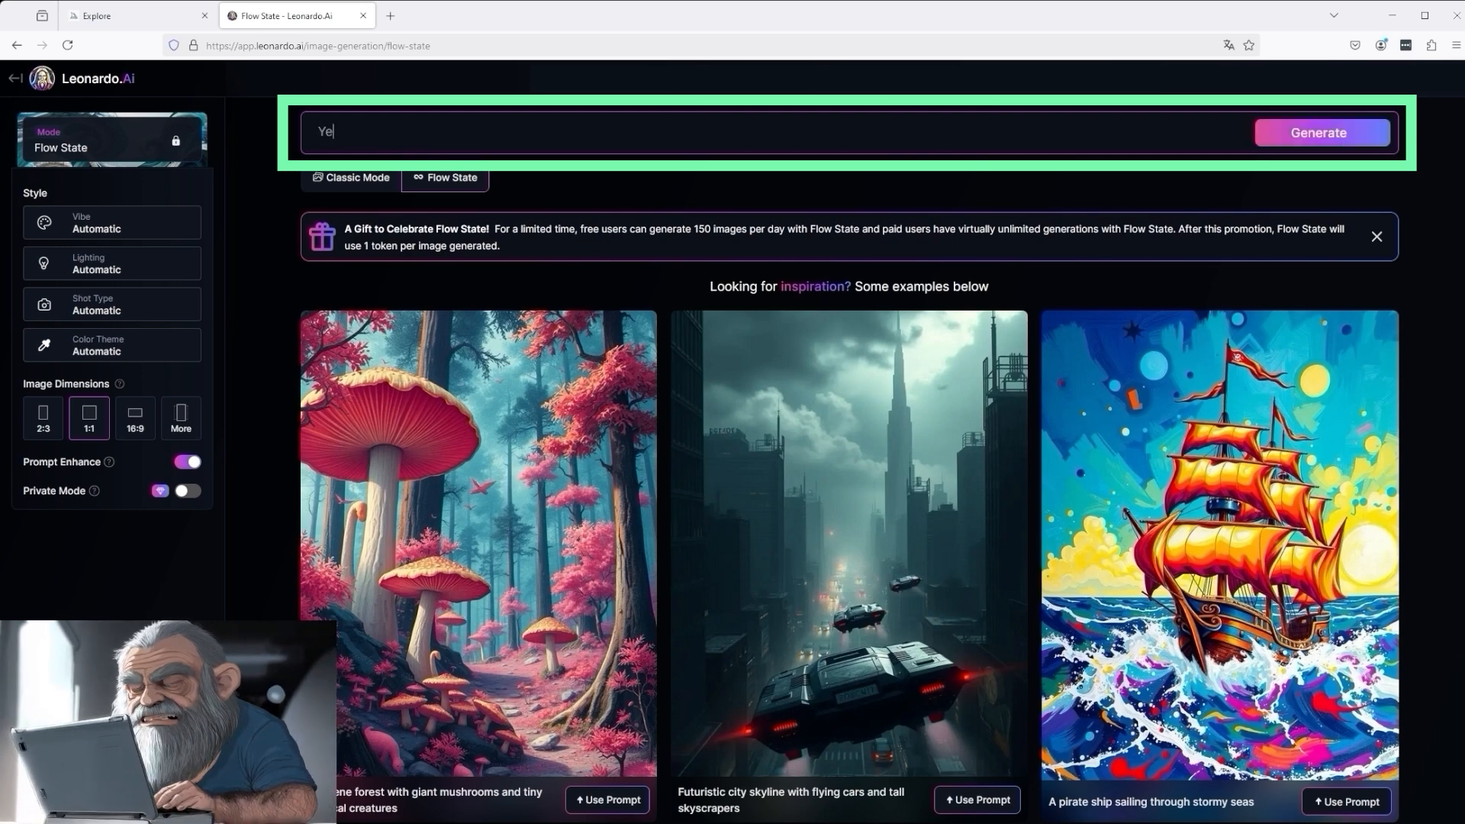
pyautogui.write('llow Hou')
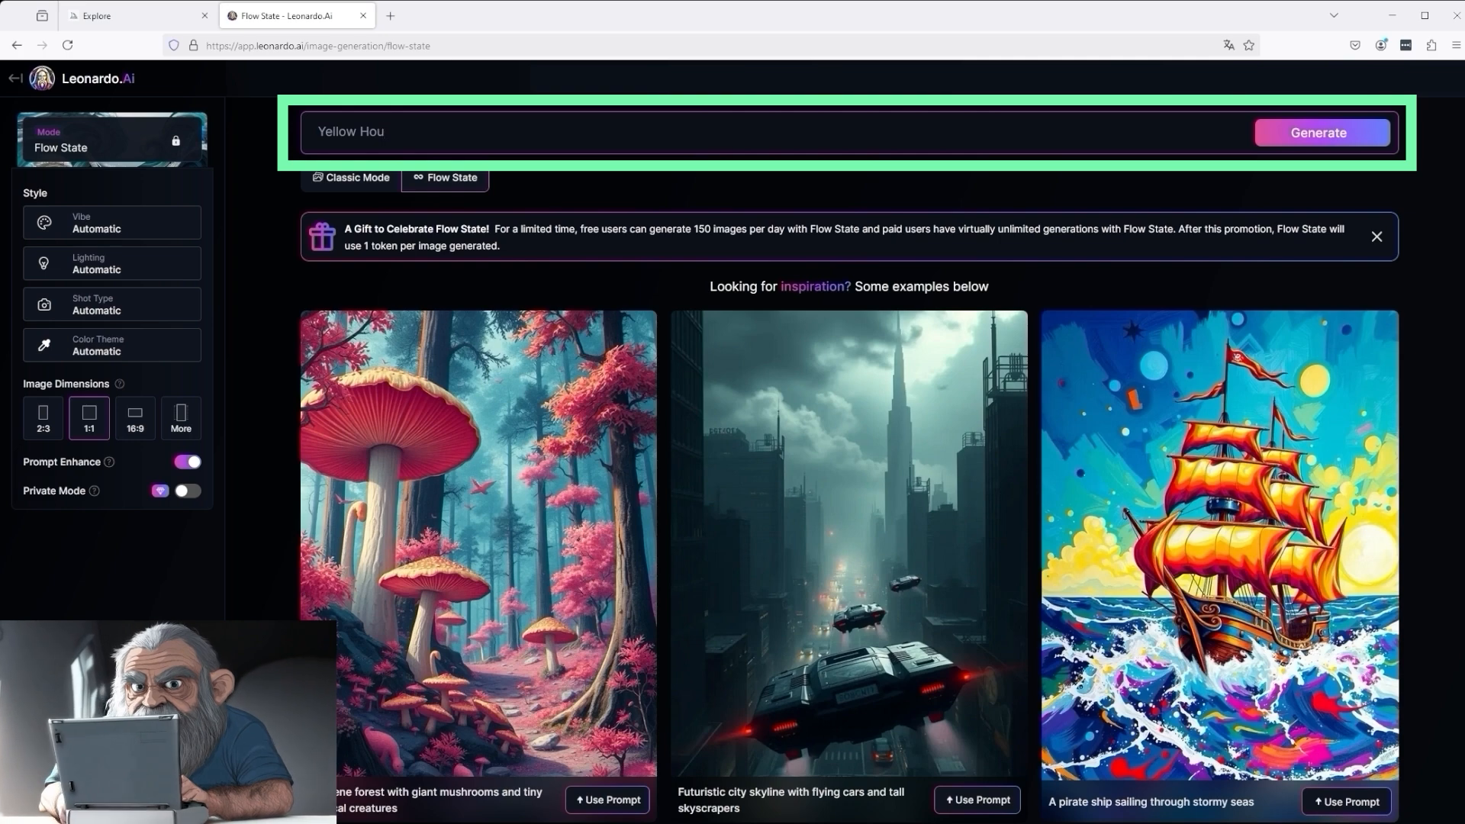
pyautogui.write('se')
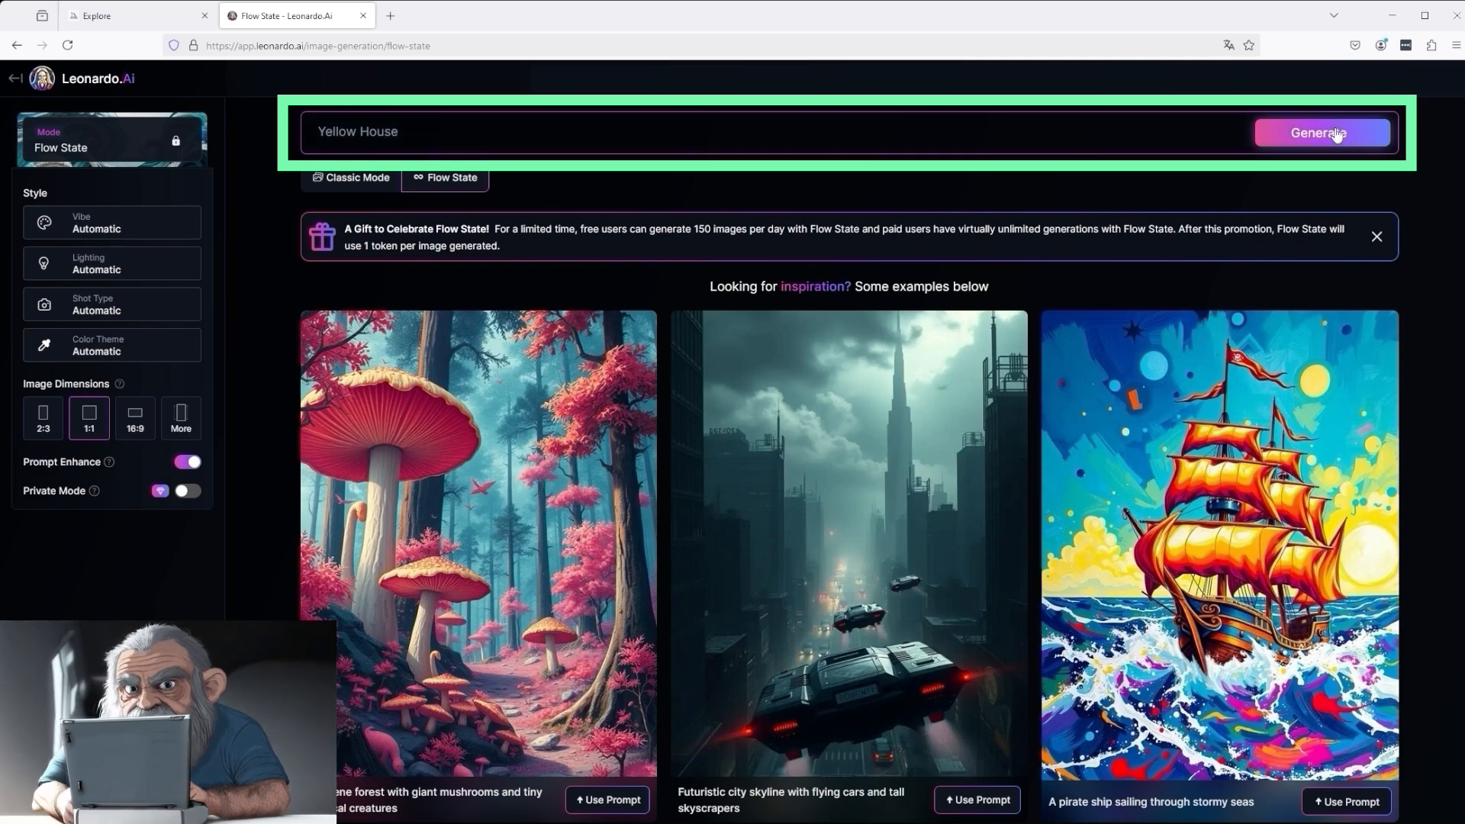
pyautogui.click(1324, 133)
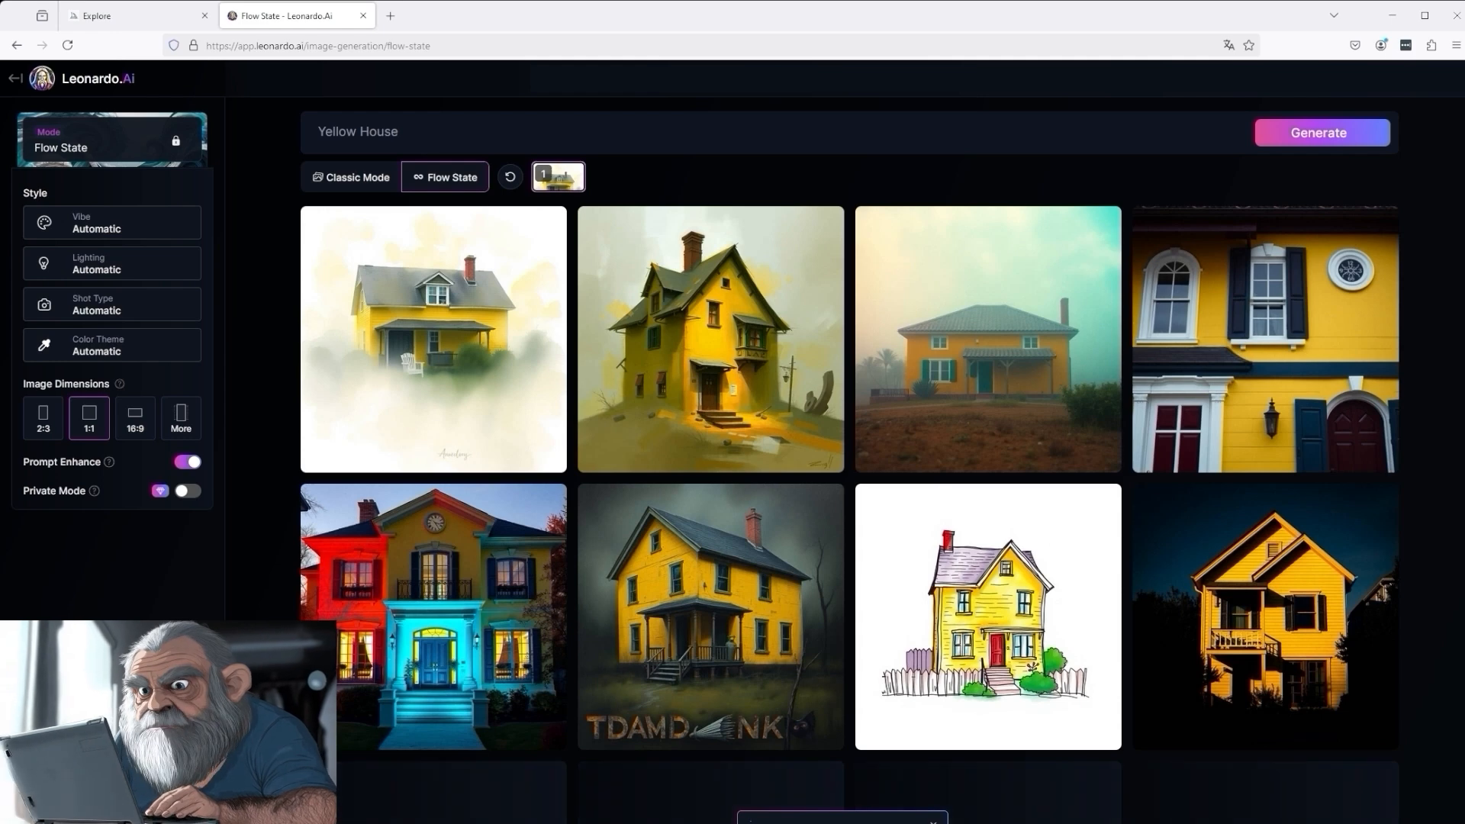
# - Dismiss the image tips and generate more images like the yellow house with Concept art vibe and Autumn color theme
pyautogui.moveTo(549, 286)
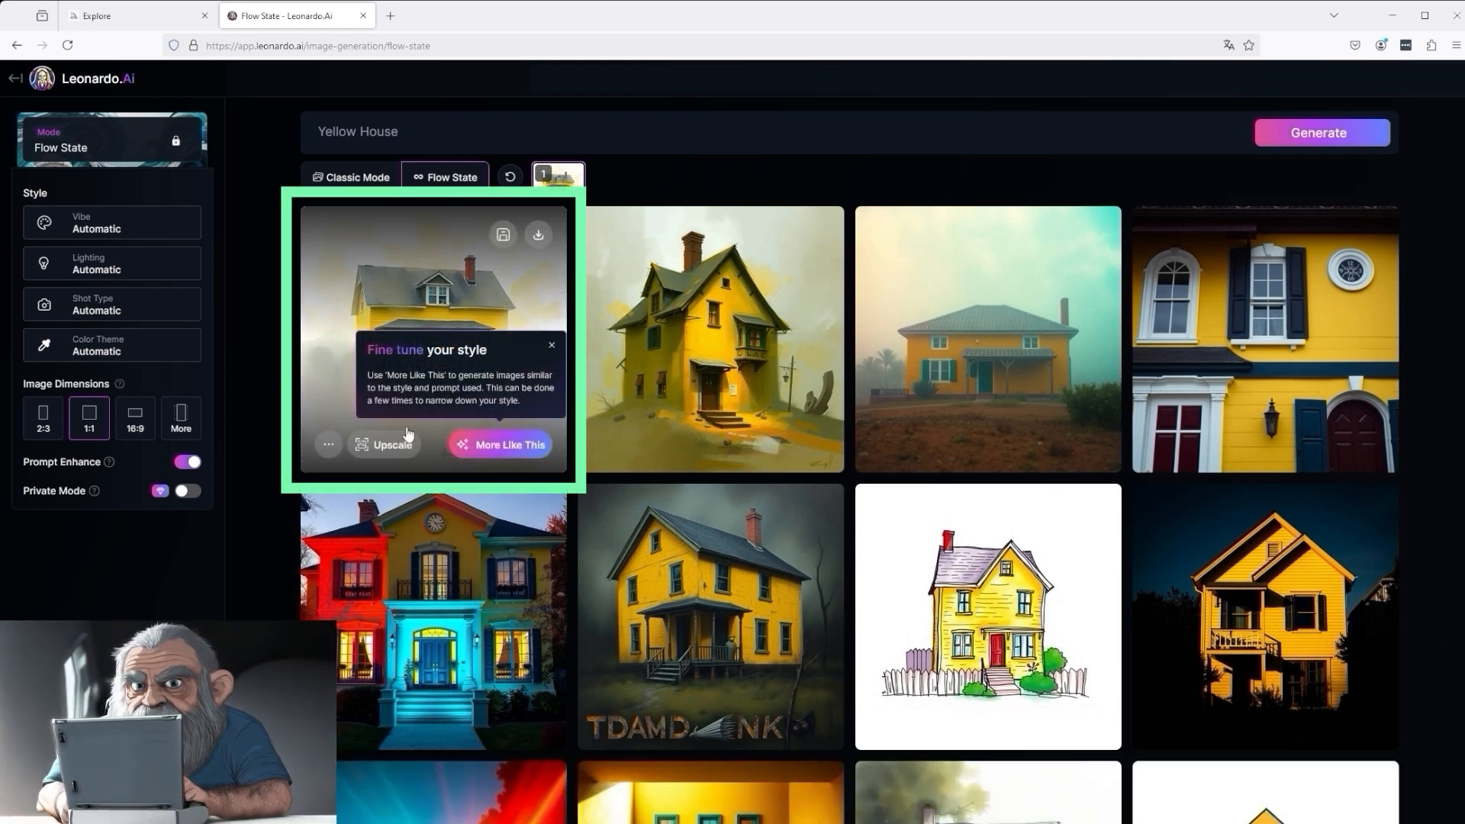
pyautogui.click(551, 347)
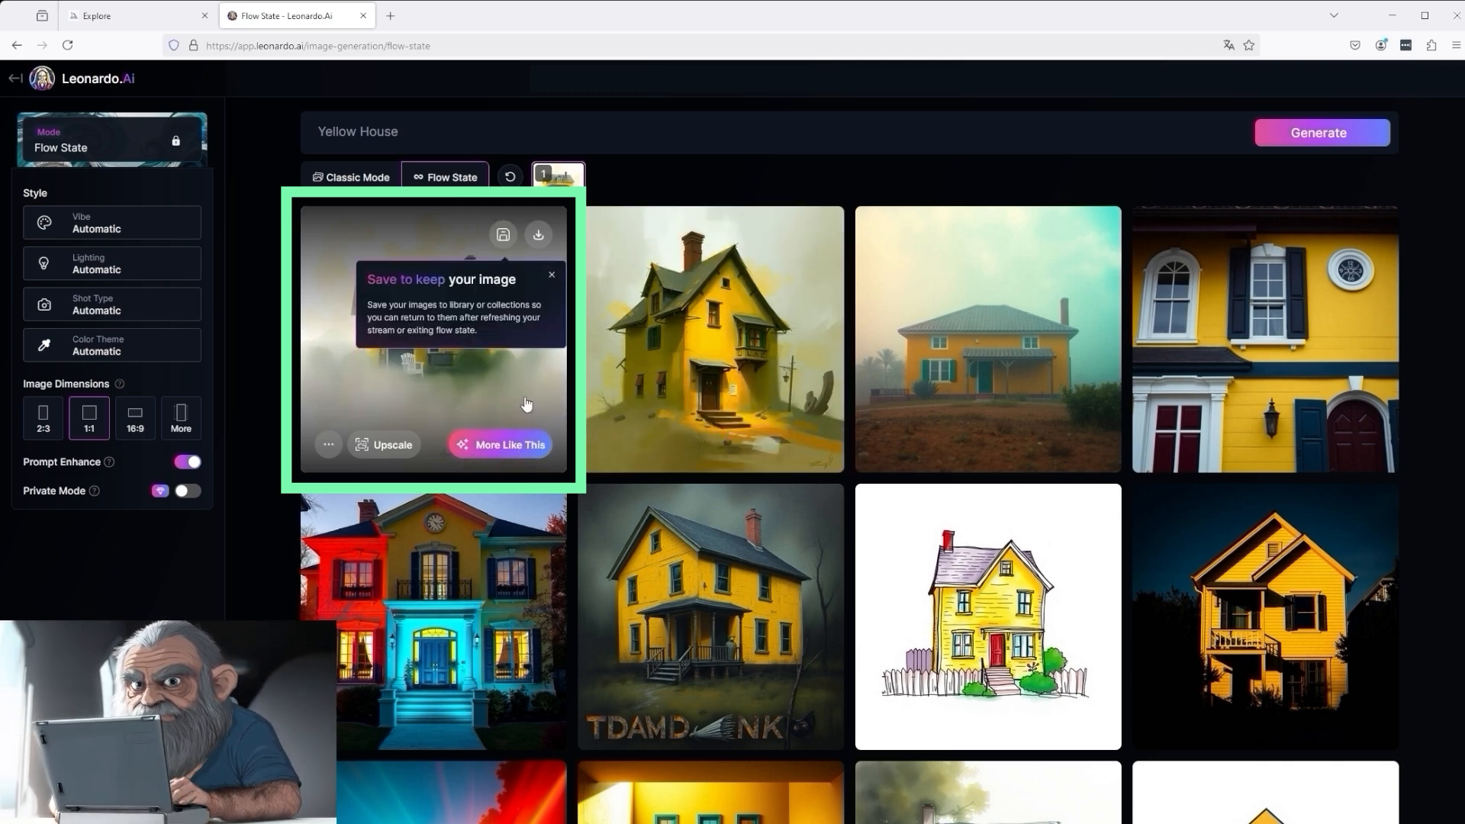
pyautogui.moveTo(459, 444)
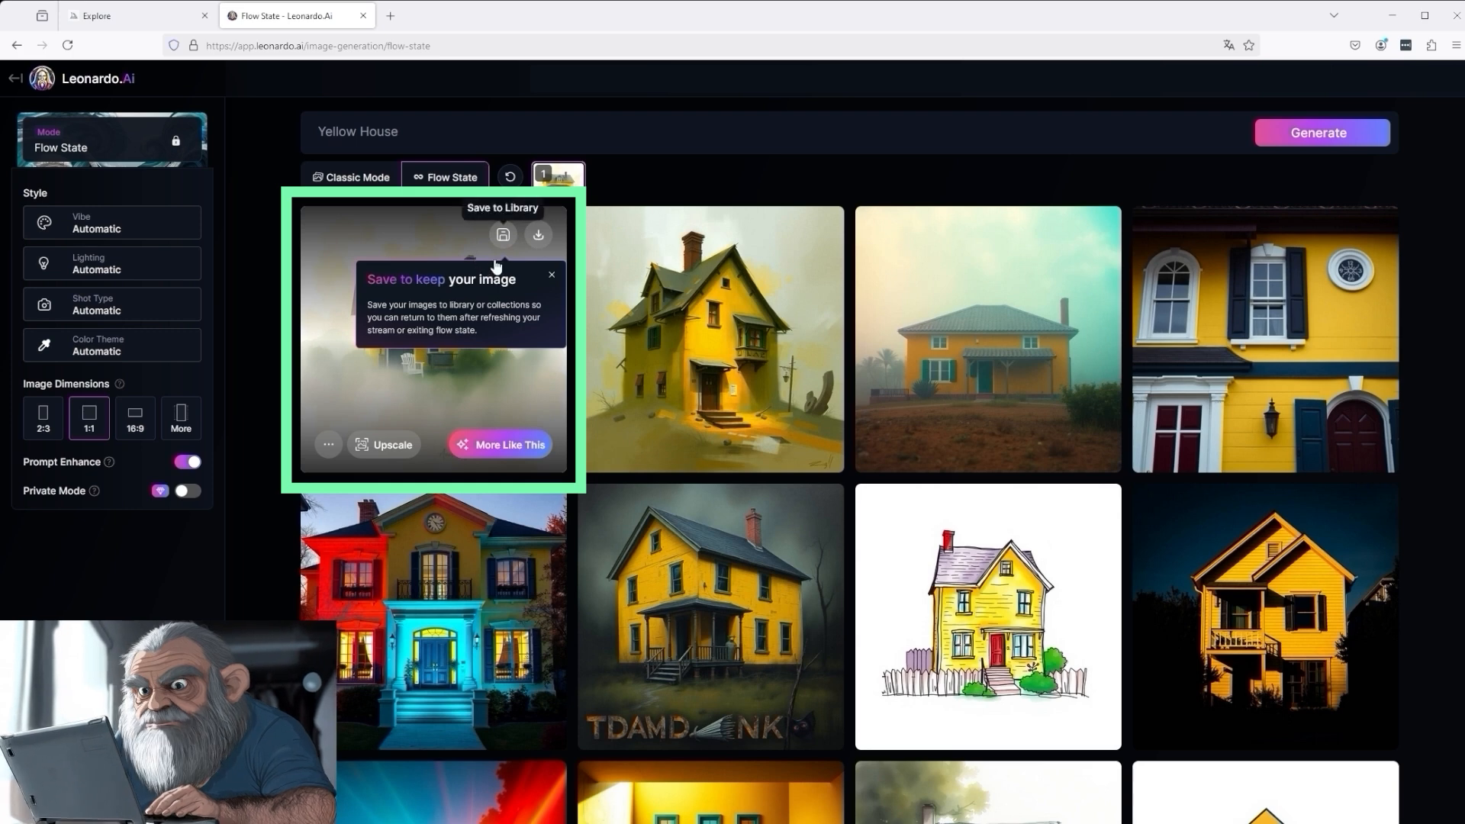
pyautogui.click(552, 275)
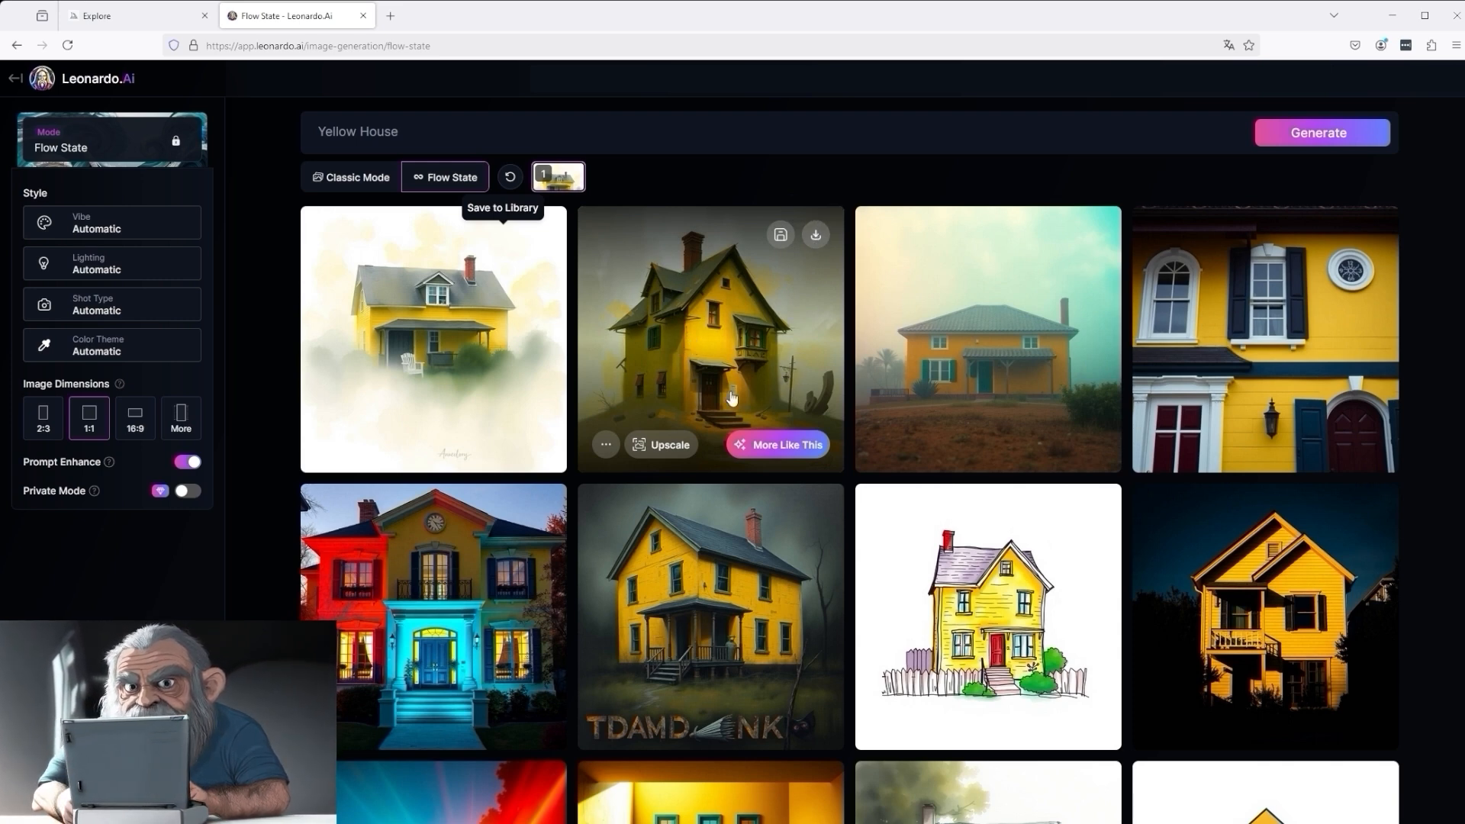
pyautogui.moveTo(776, 450)
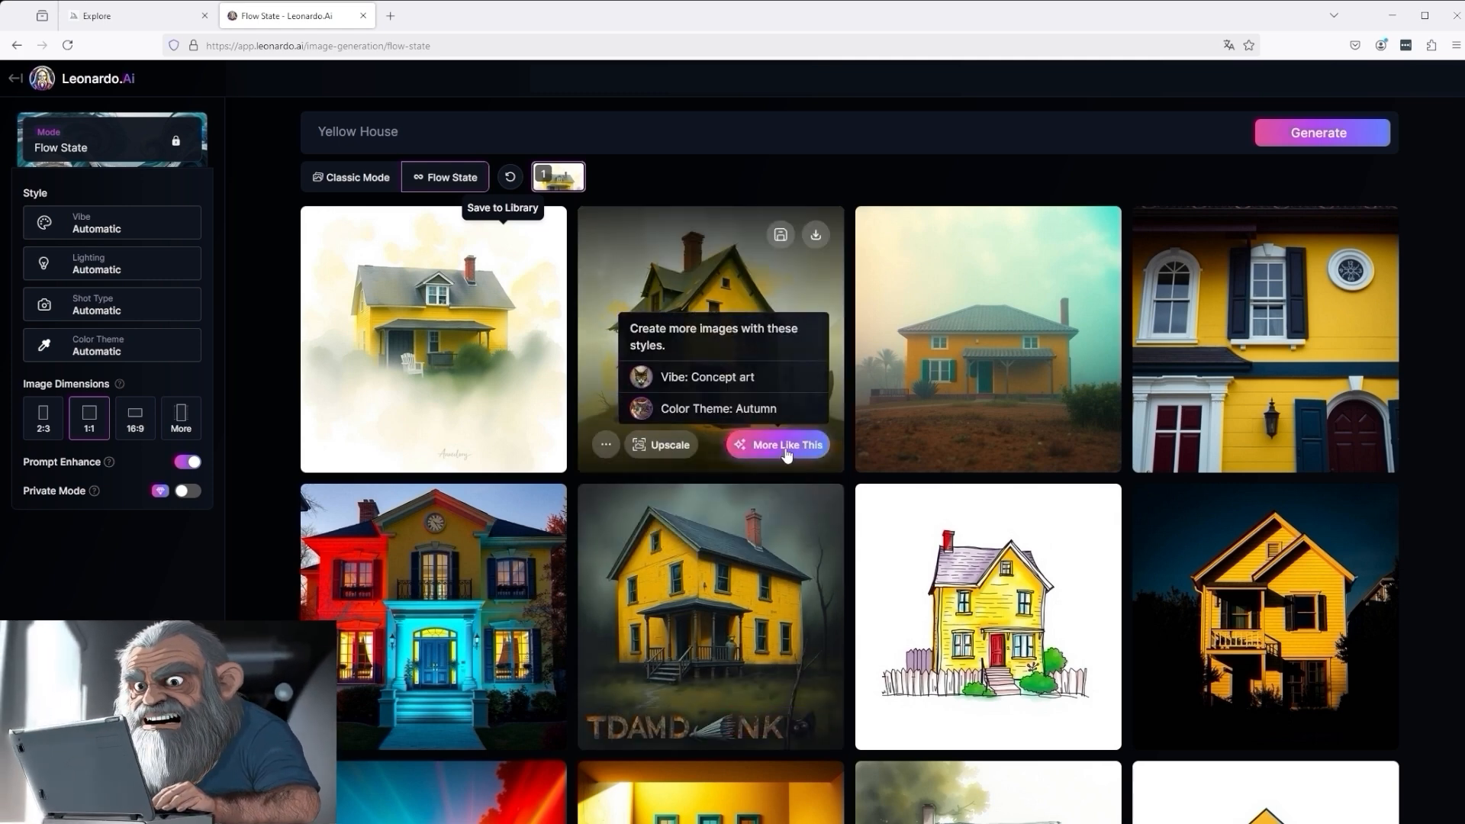
pyautogui.click(785, 451)
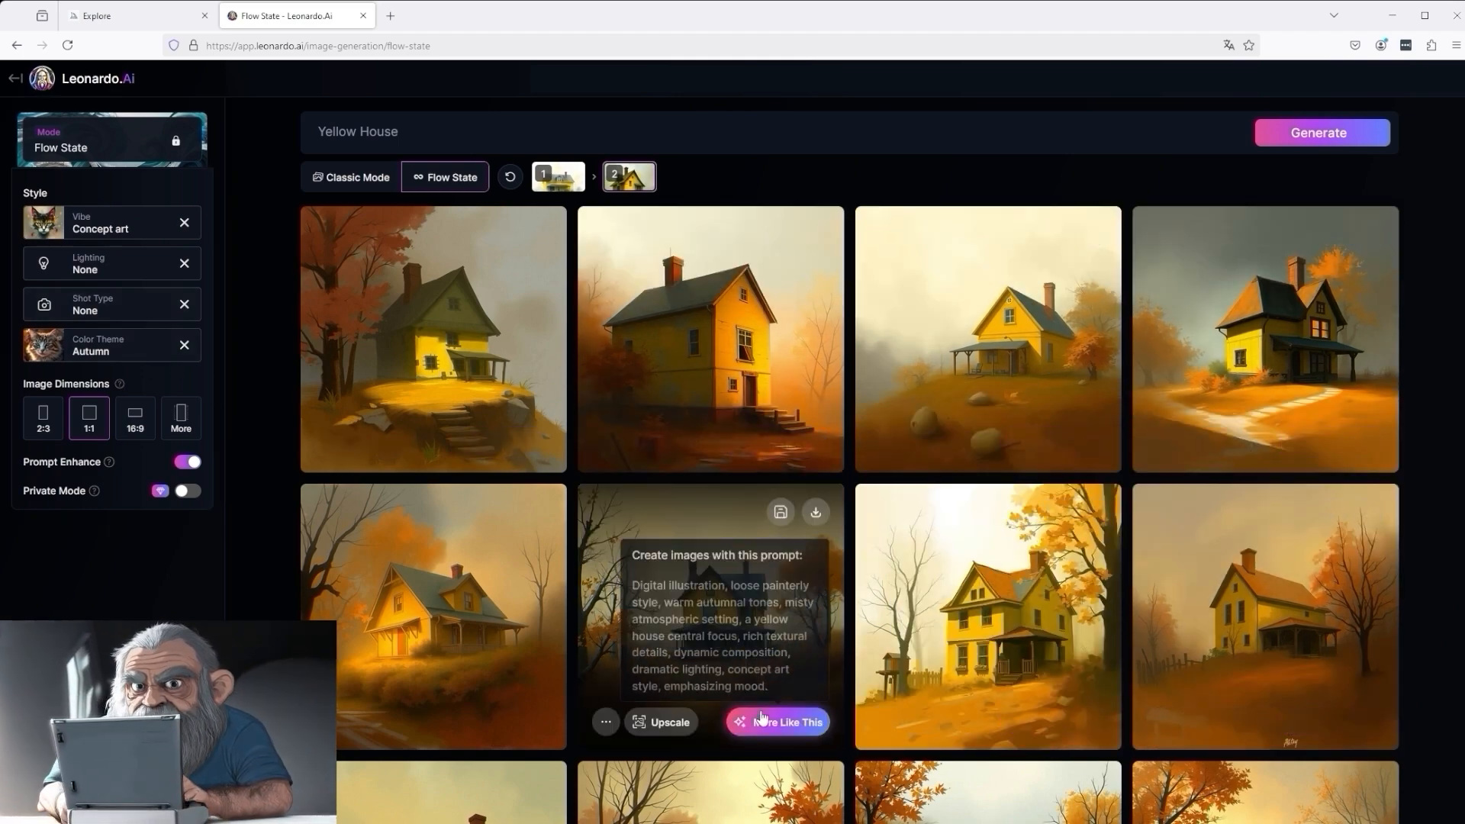
# - Set the shot type to Spiritual and the lighting to Low Key, and regenerate the Yellow House images
pyautogui.scroll(-3, 992, 702)
pyautogui.scroll(-3, 1011, 703)
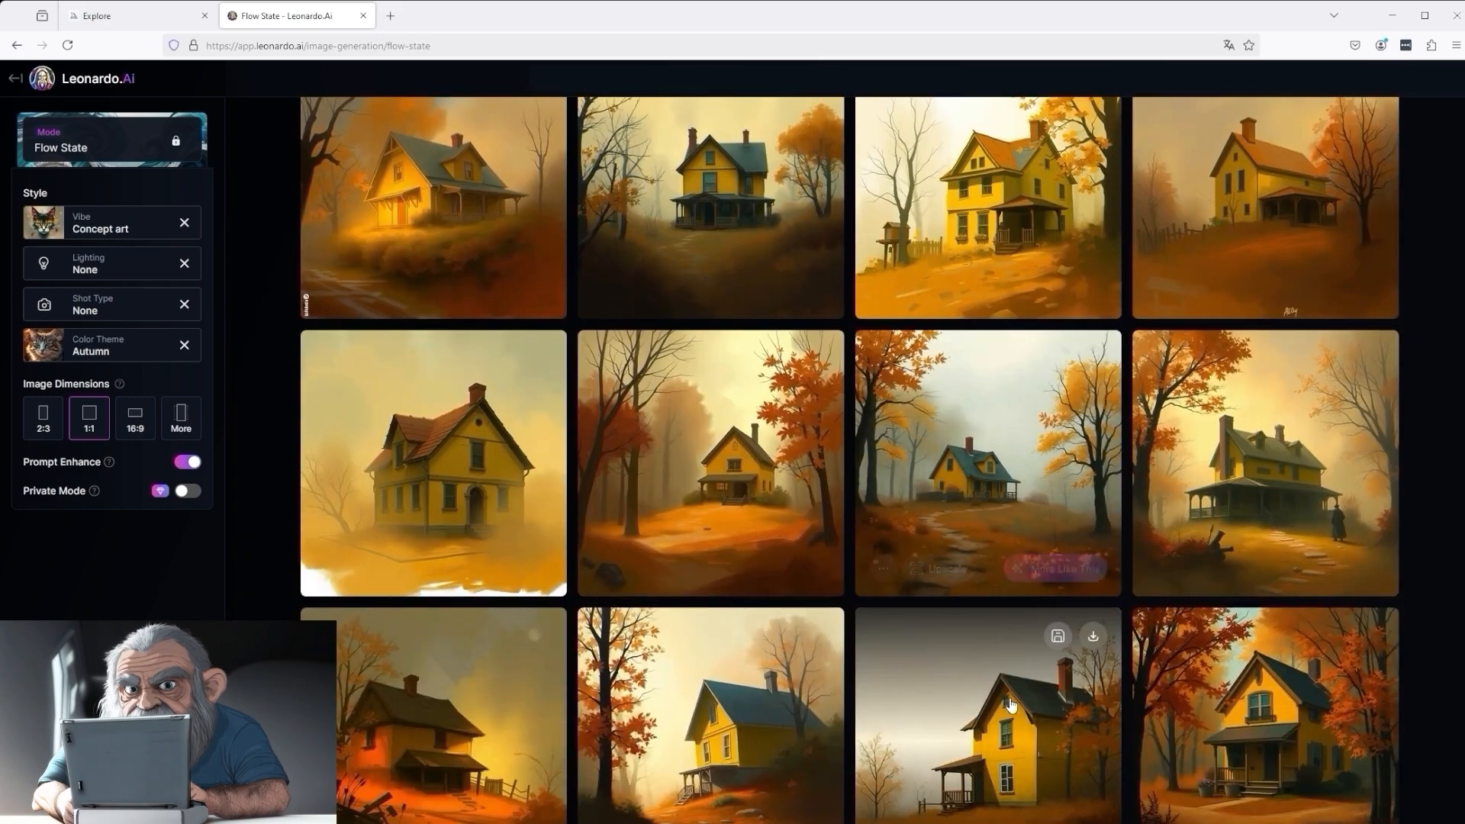
pyautogui.scroll(-3, 1010, 703)
pyautogui.scroll(-4, 1009, 697)
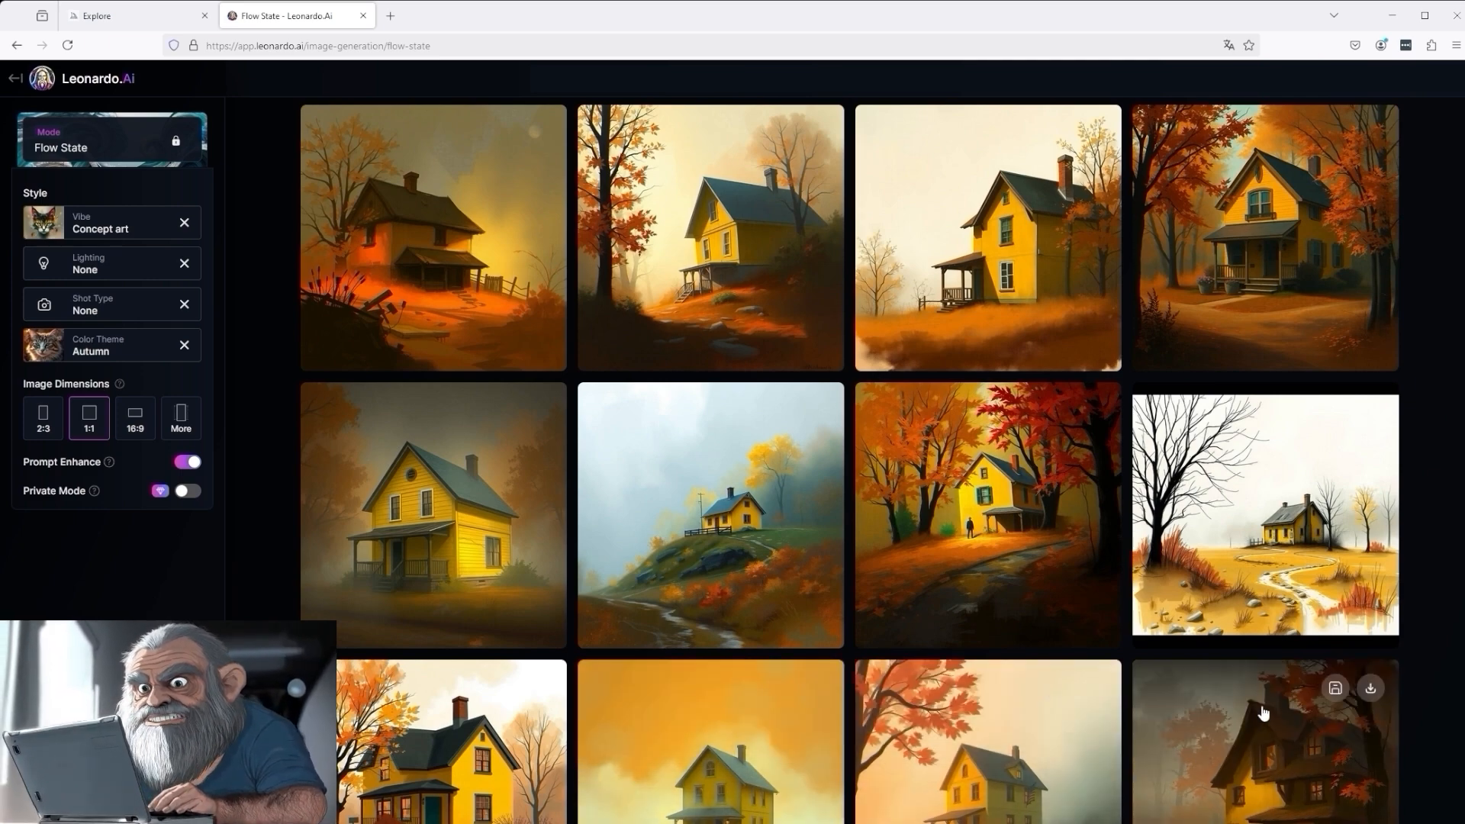
pyautogui.scroll(-8, 1277, 574)
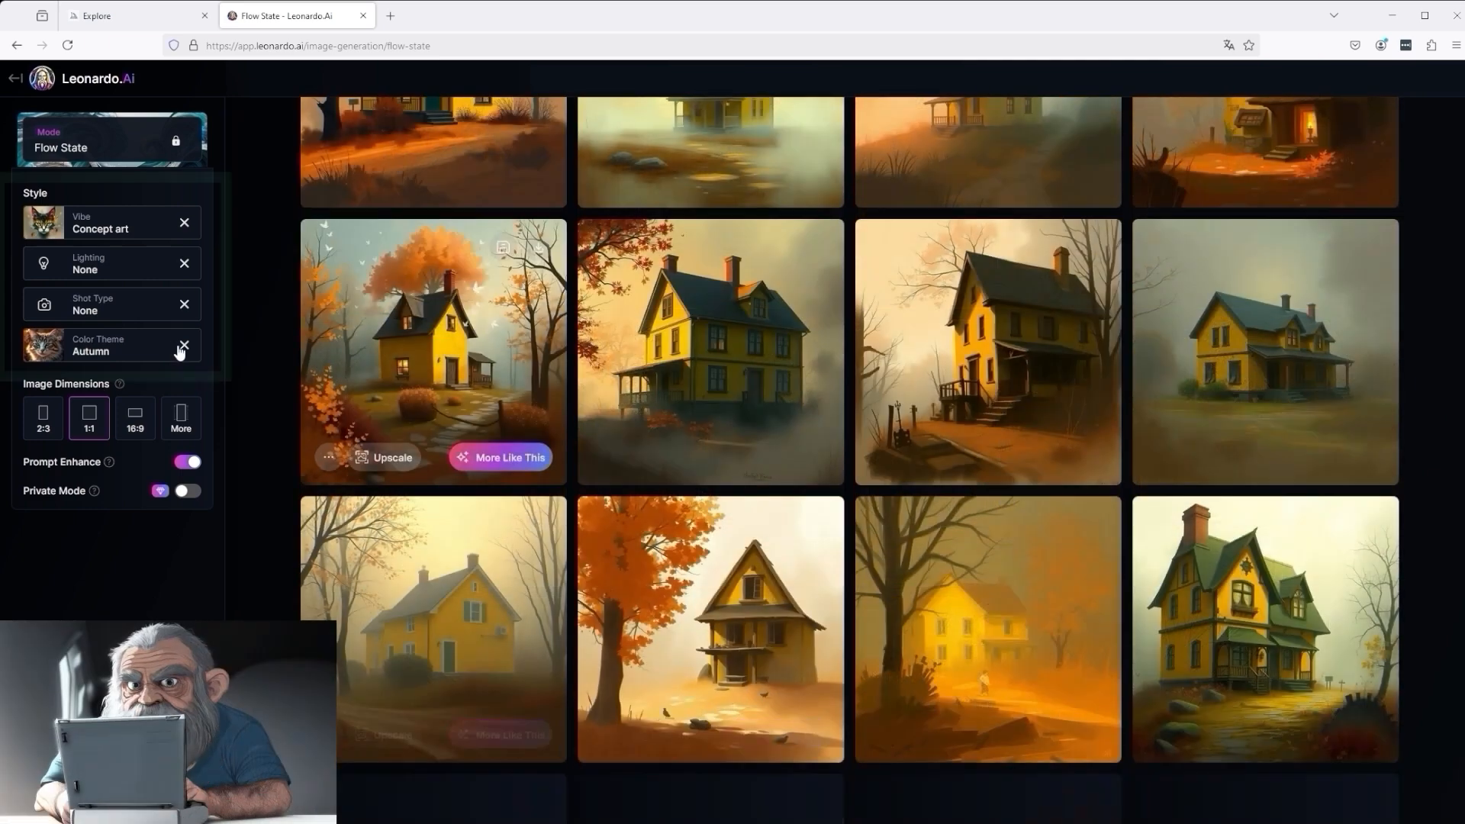
pyautogui.click(110, 308)
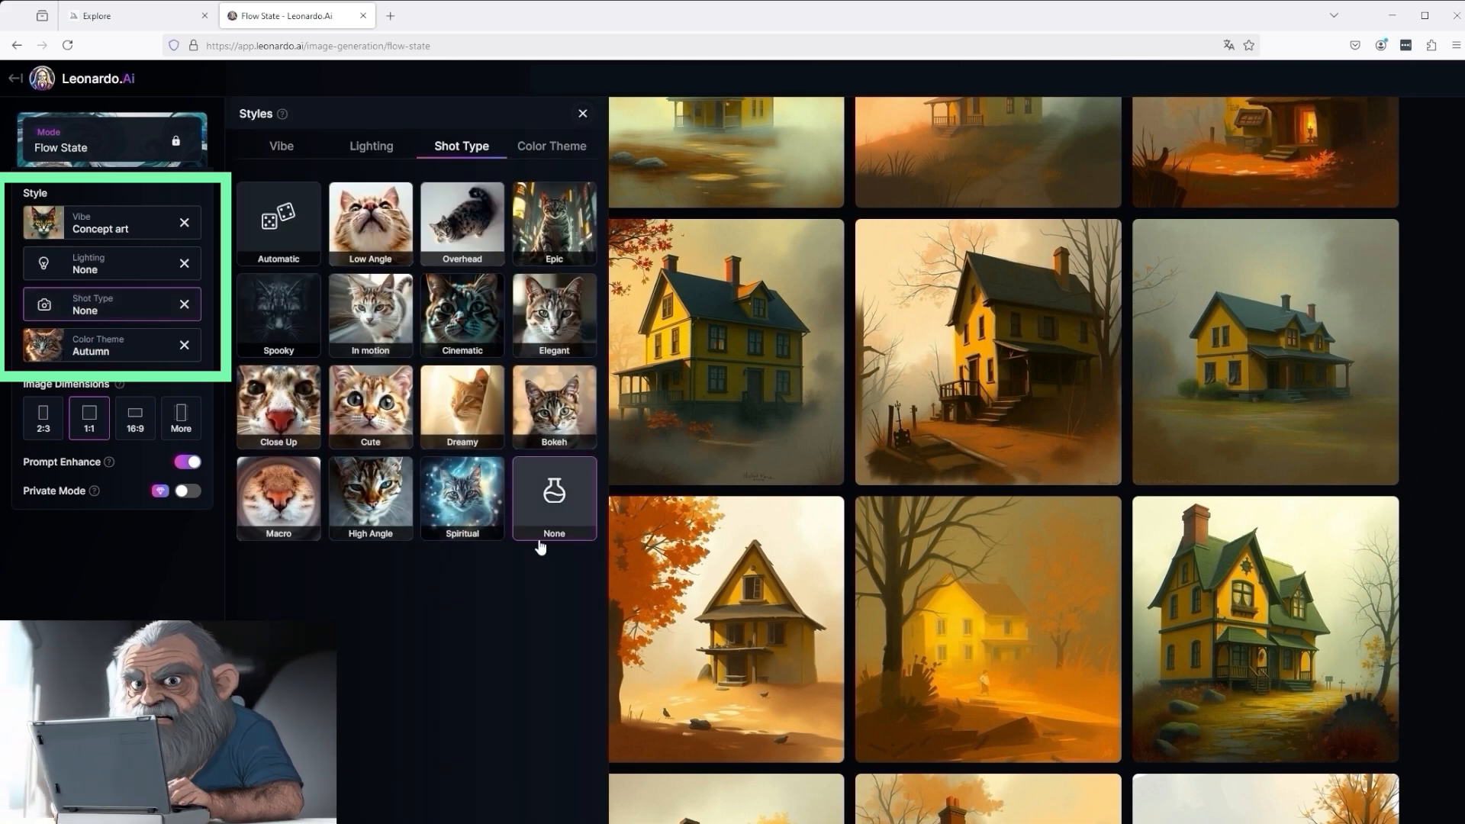
pyautogui.click(462, 500)
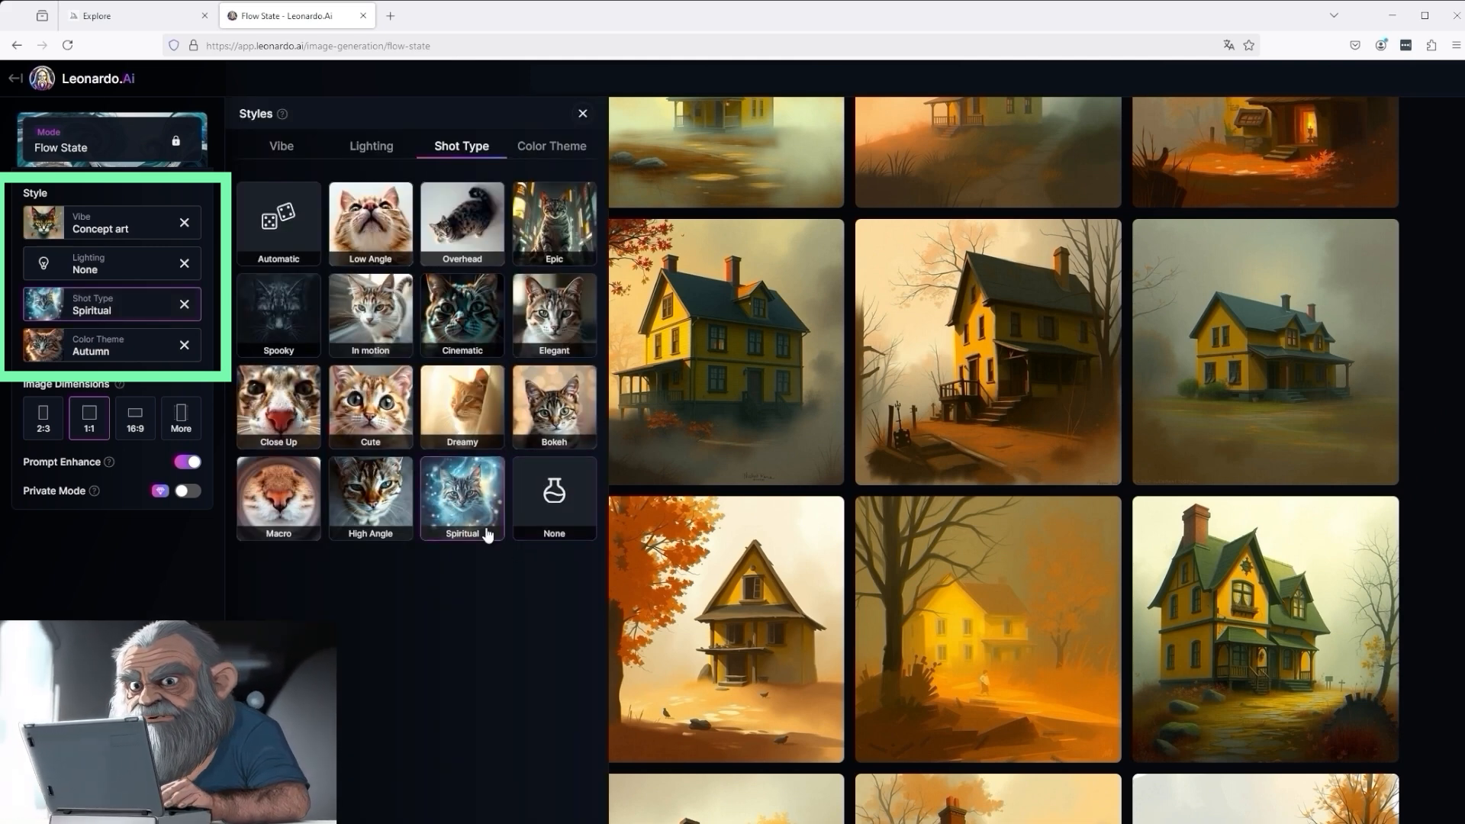
pyautogui.click(97, 276)
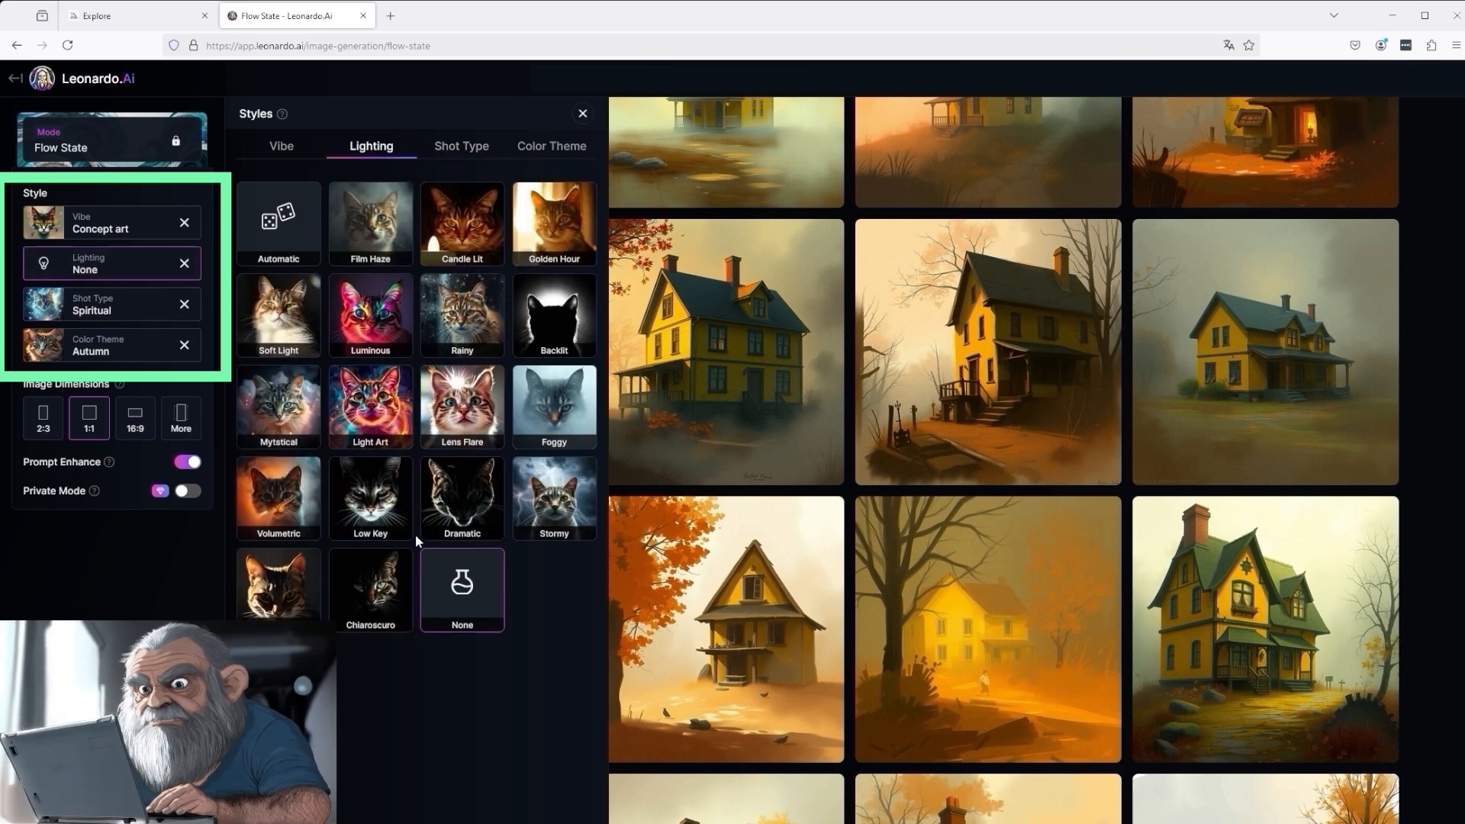
pyautogui.click(379, 501)
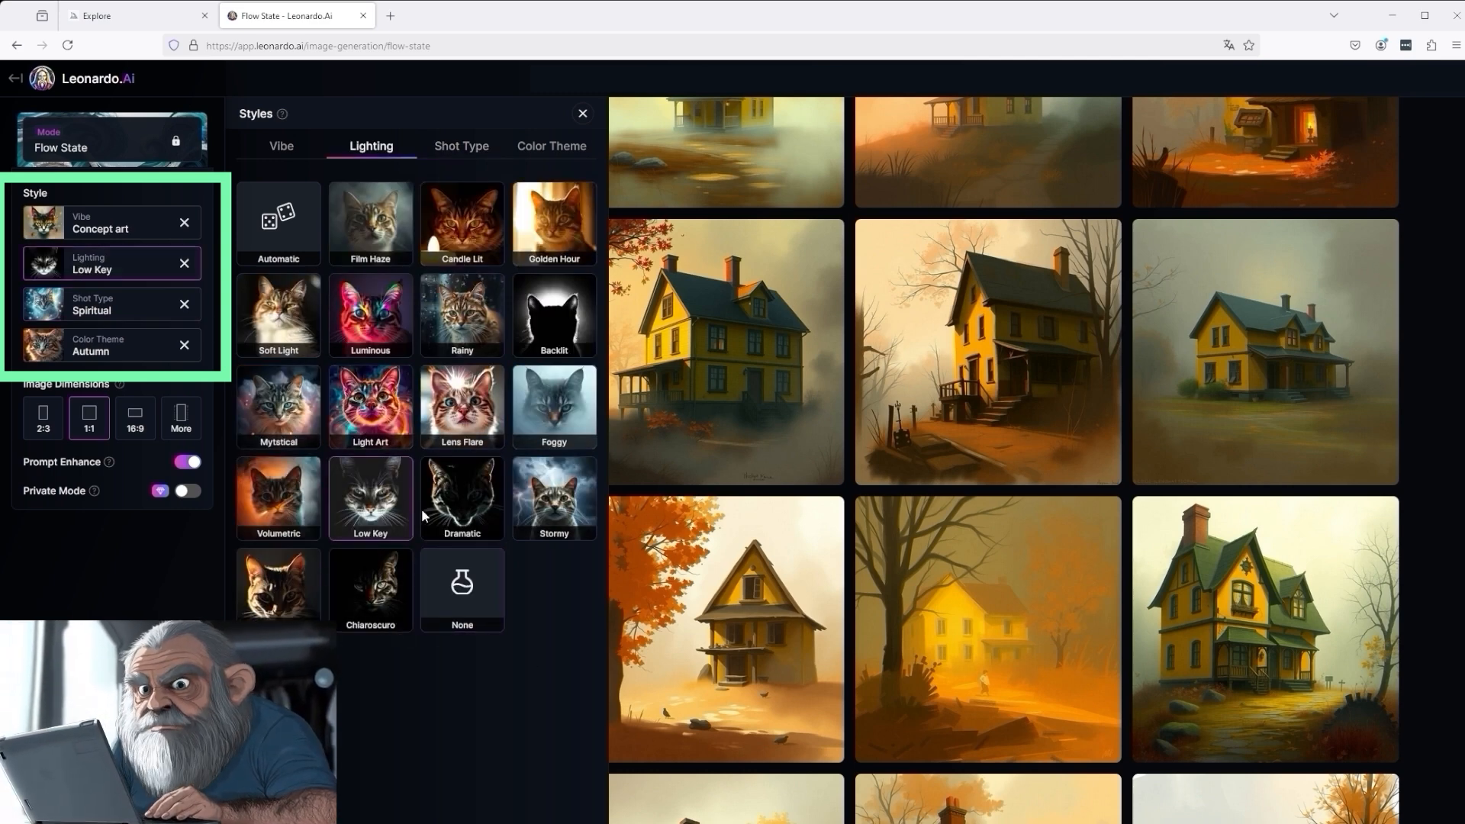
pyautogui.click(584, 114)
pyautogui.click(1302, 127)
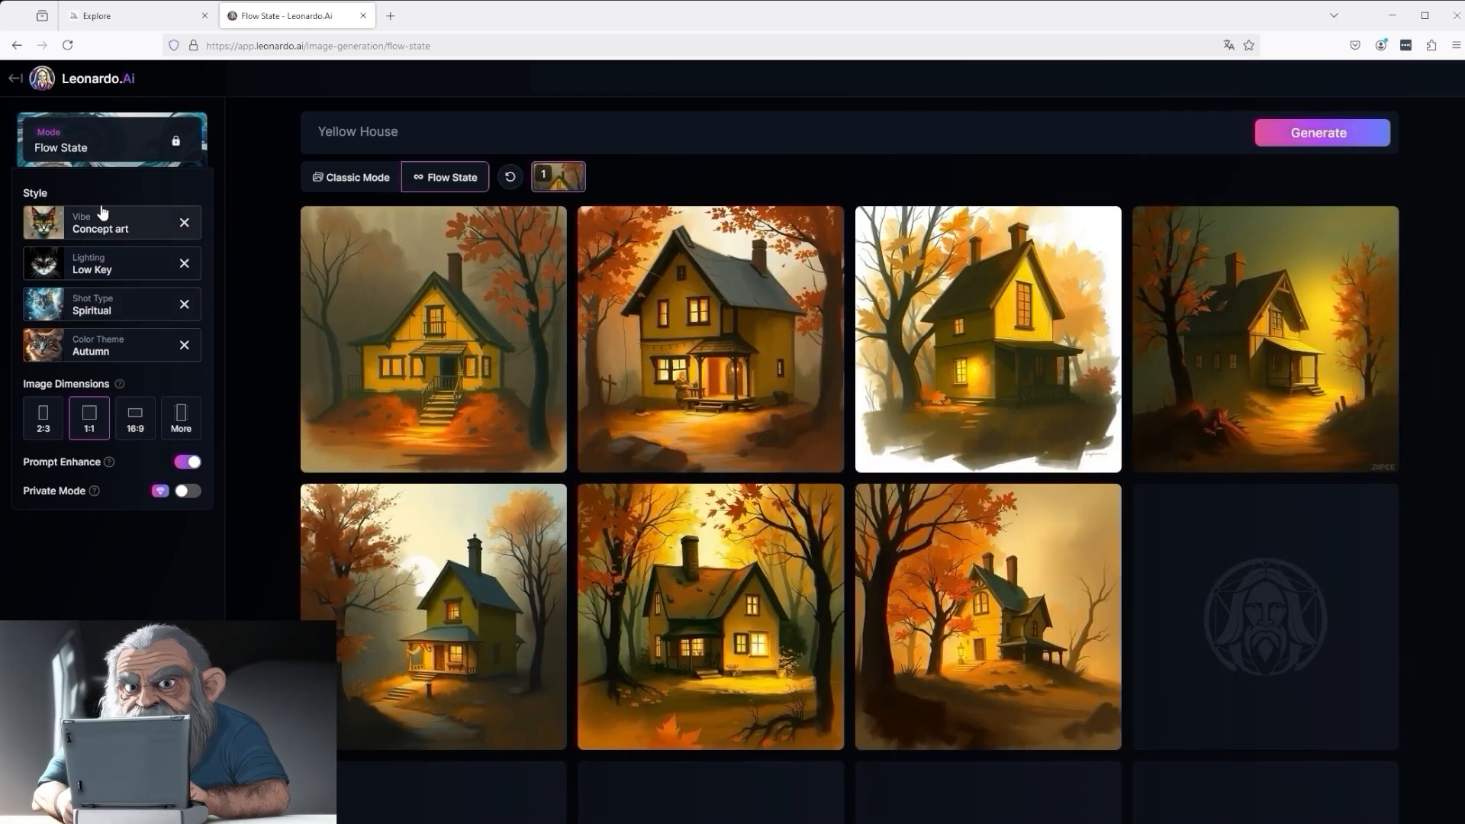
# - Generate more images like the second house in the first row of the new results
pyautogui.scroll(-8, 1076, 702)
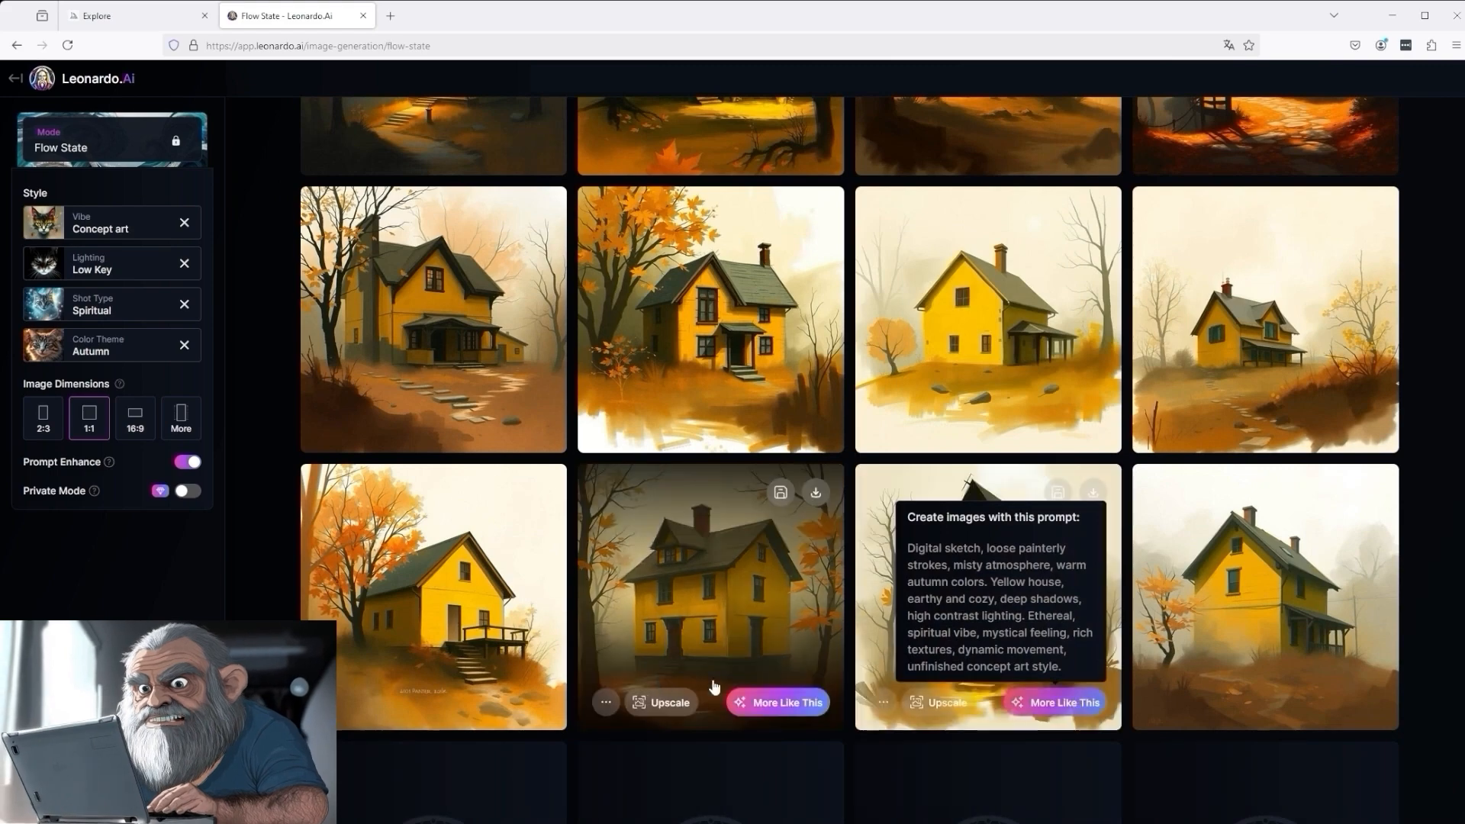
pyautogui.scroll(6, 701, 563)
pyautogui.scroll(1, 701, 563)
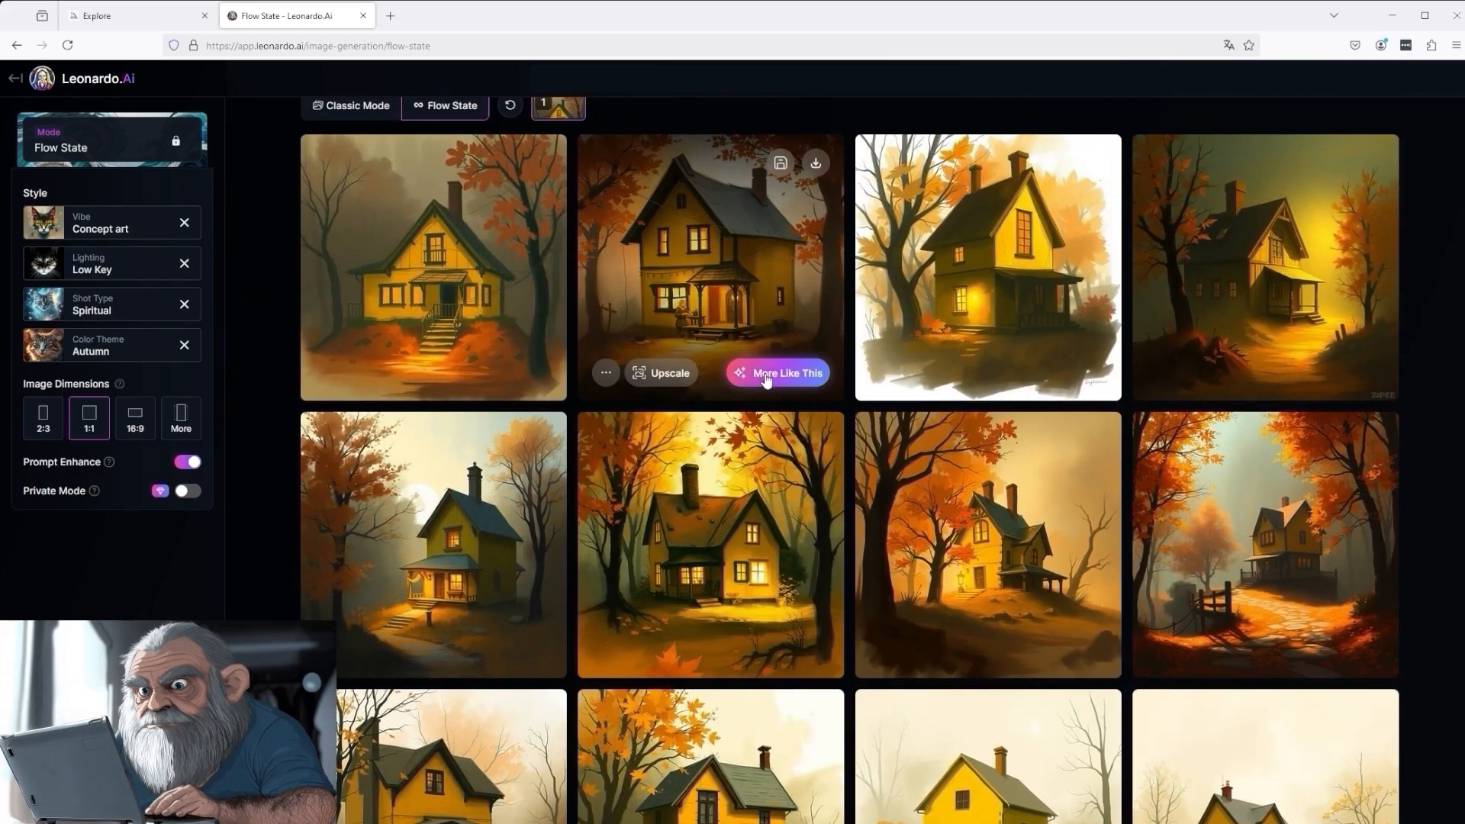
pyautogui.click(765, 374)
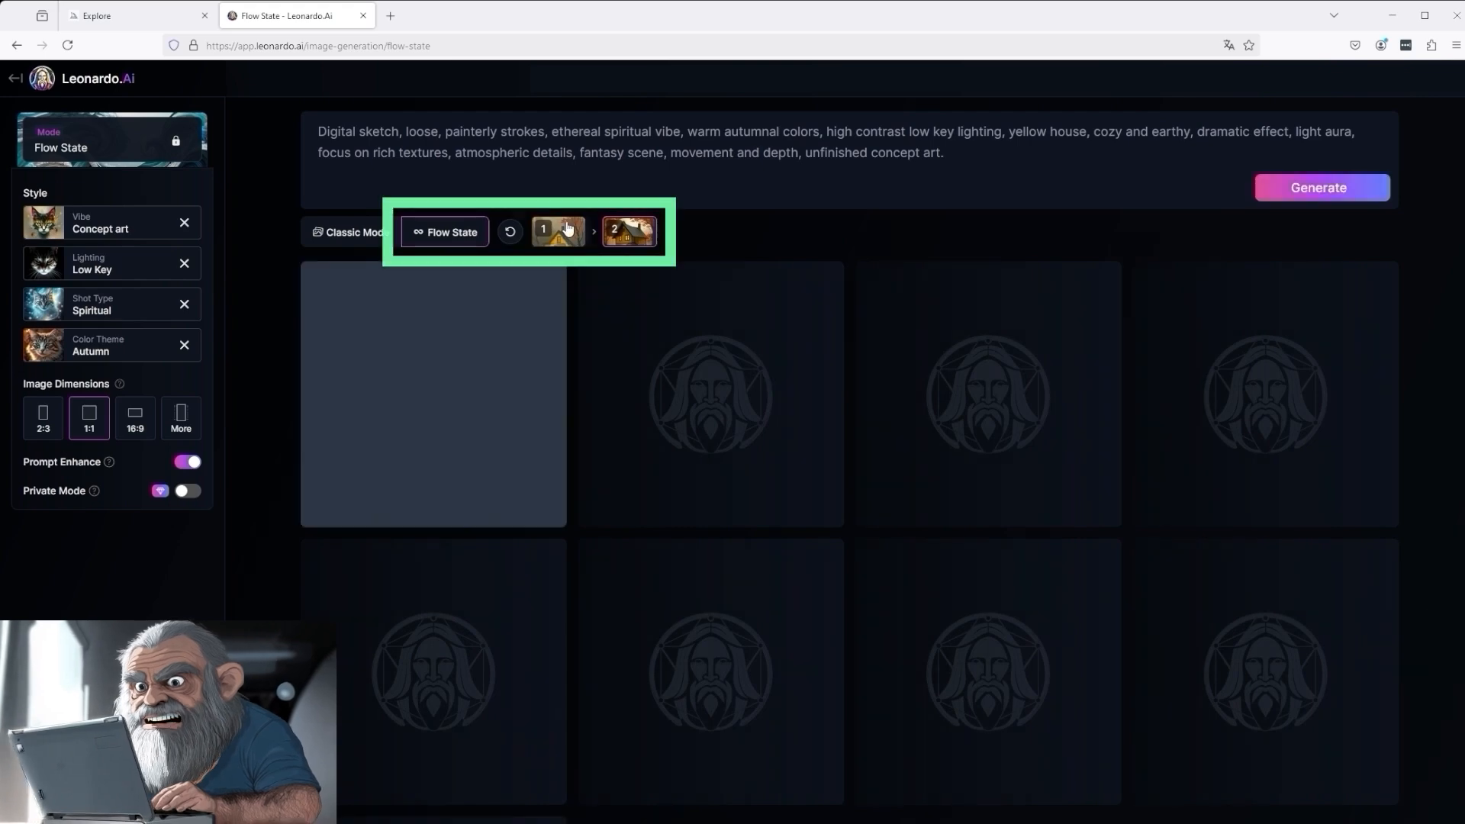
# - Revisit the first image batch in the Flow State history and return to the second batch
pyautogui.moveTo(561, 237)
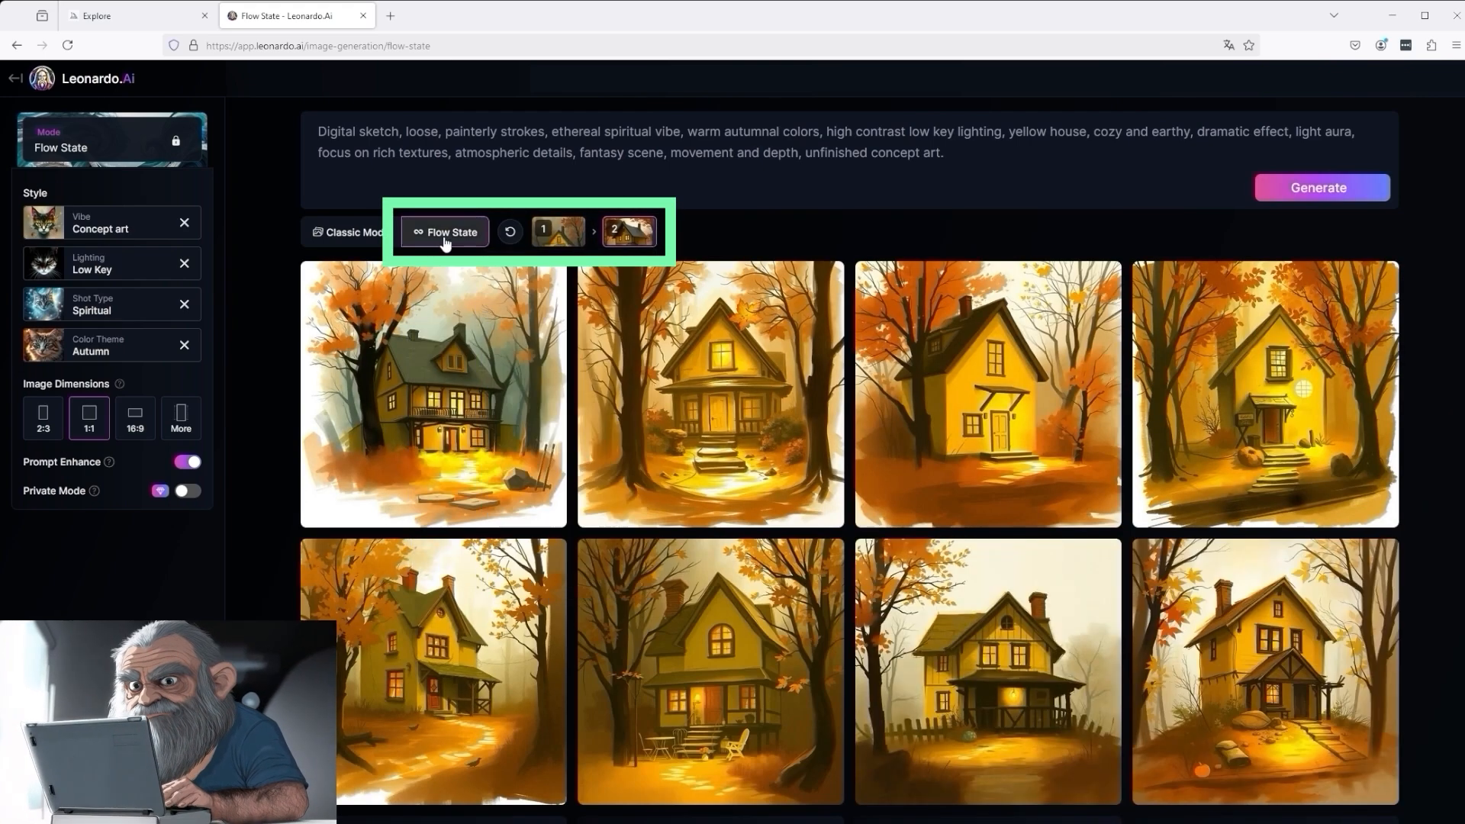
pyautogui.moveTo(644, 244)
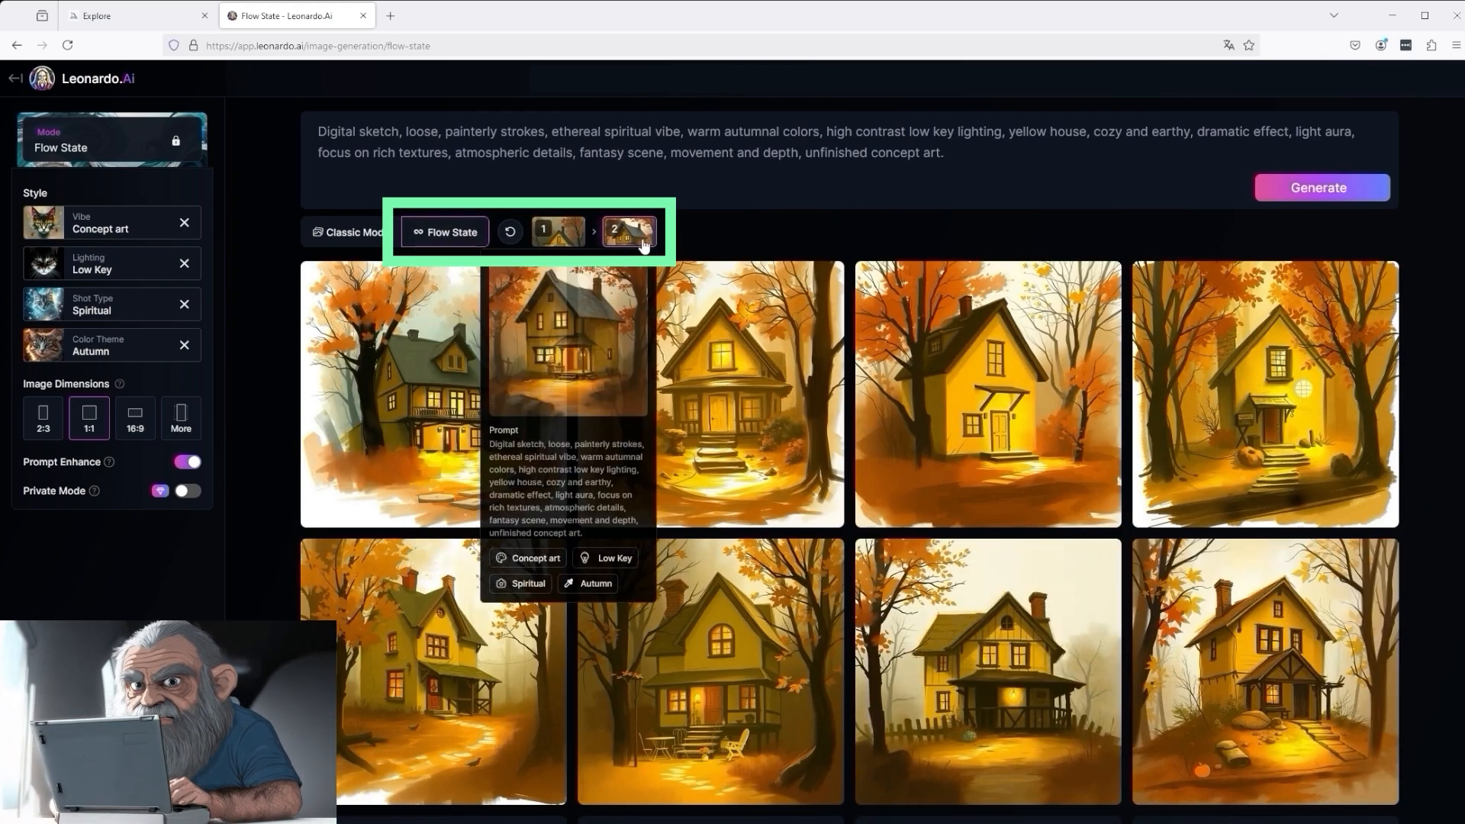
pyautogui.click(561, 233)
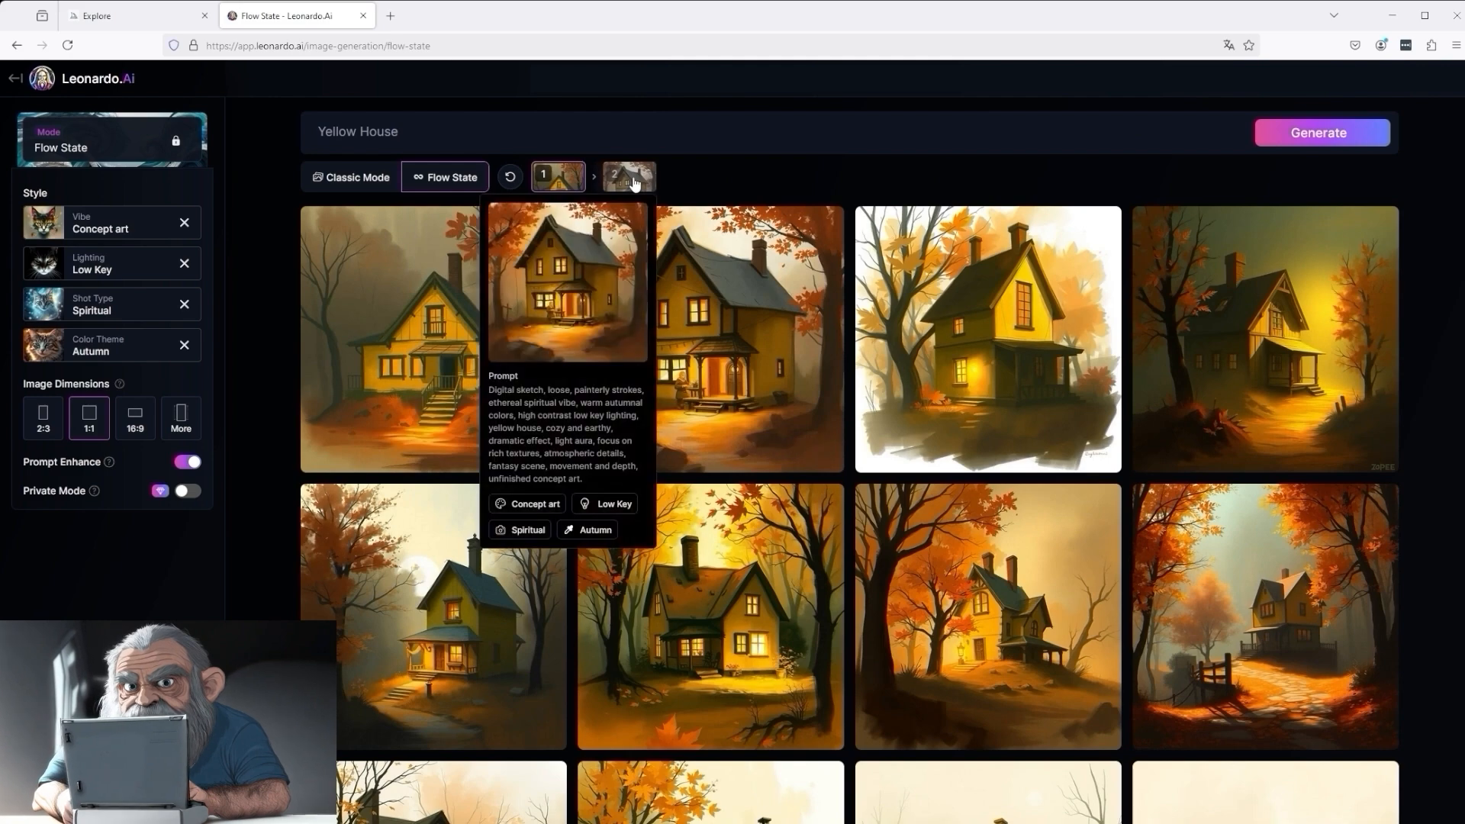
pyautogui.click(630, 176)
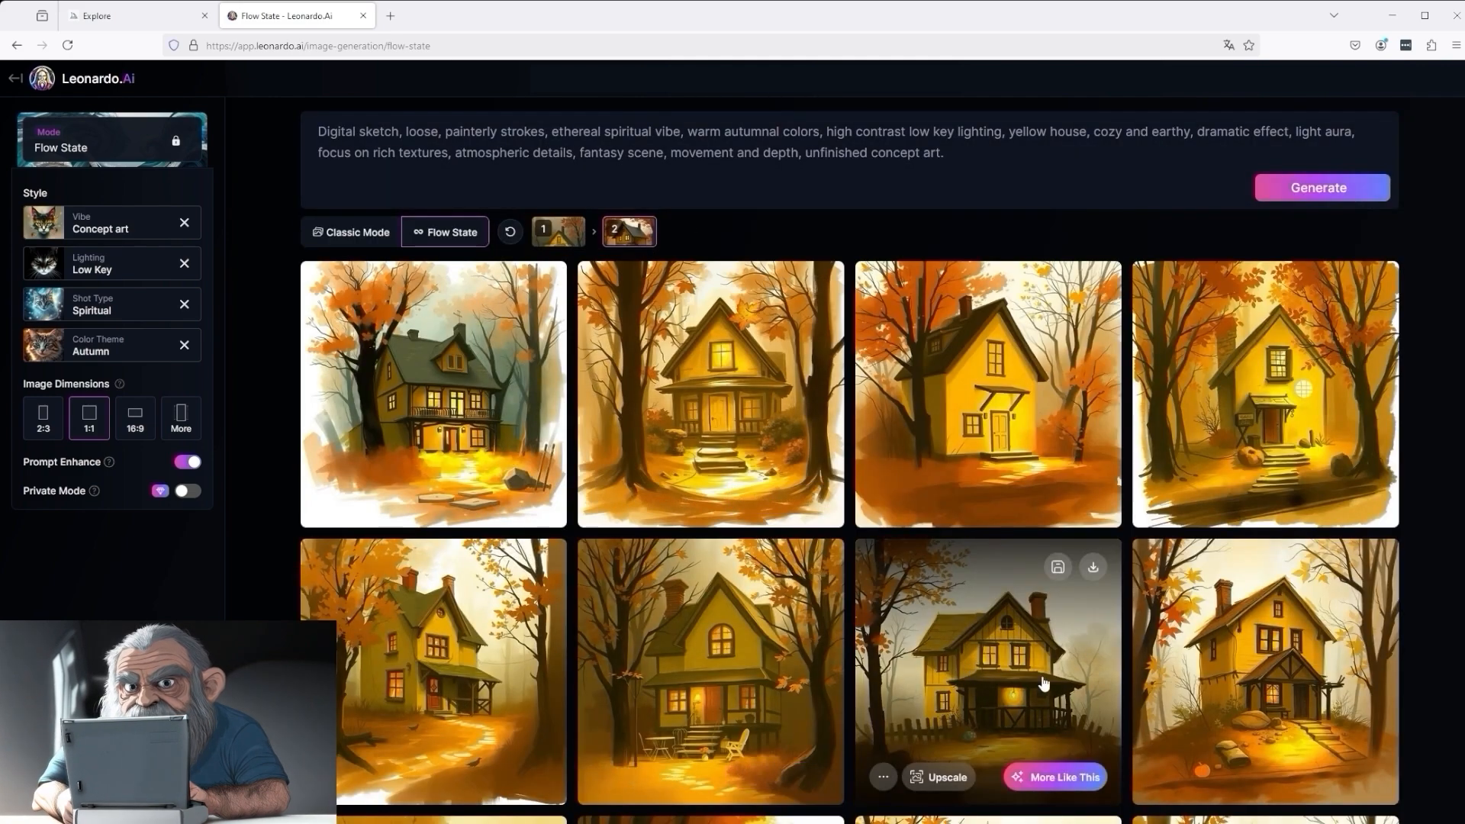
# - Examine the second batch's images and its expanded prompt, including the house with the front staircase among bare trees
pyautogui.scroll(-3, 1144, 687)
pyautogui.scroll(-5, 1158, 691)
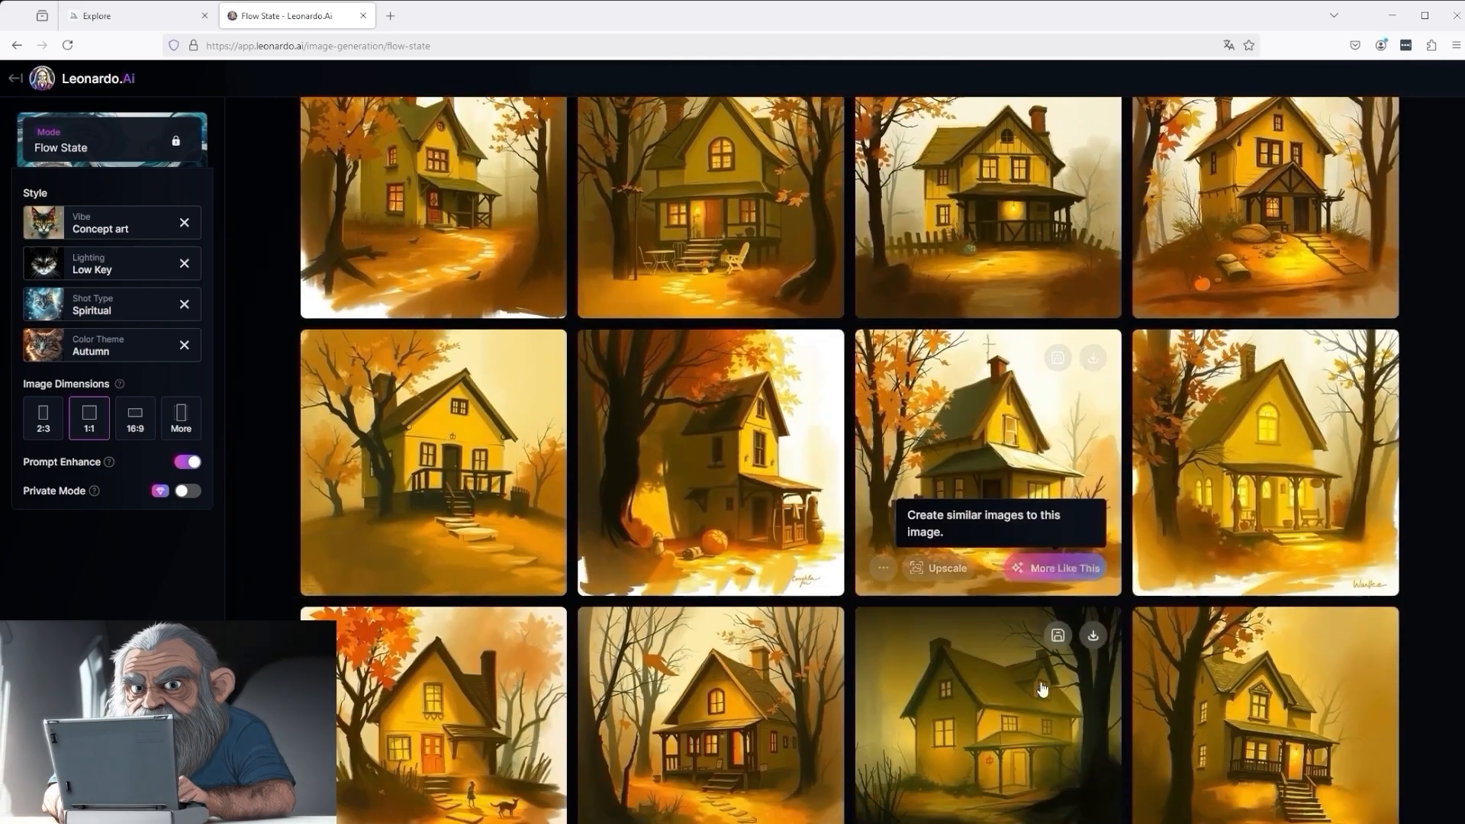
pyautogui.scroll(-2, 1053, 689)
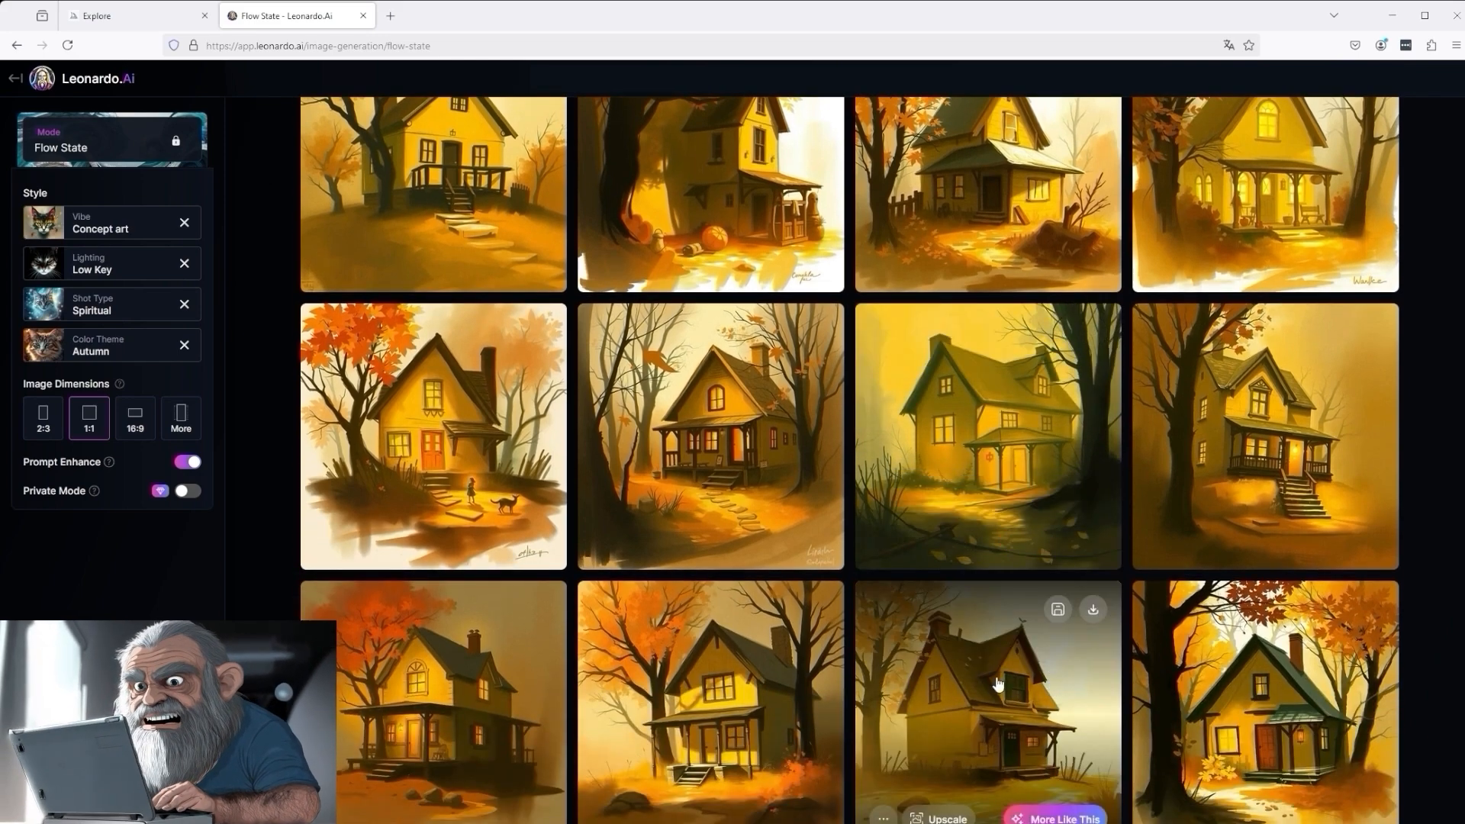
pyautogui.scroll(10, 997, 684)
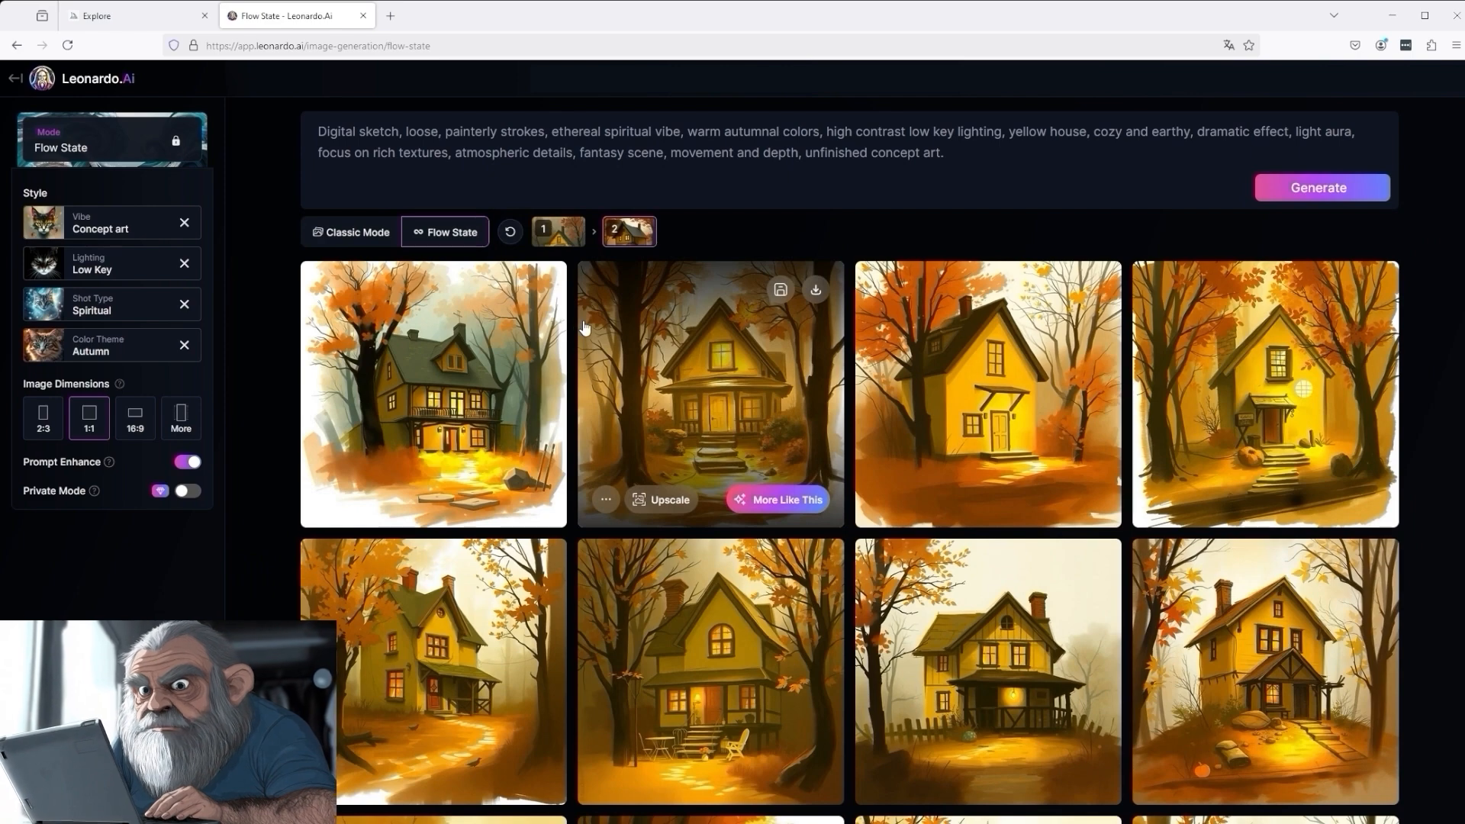
pyautogui.moveTo(954, 155); pyautogui.dragTo(301, 132)
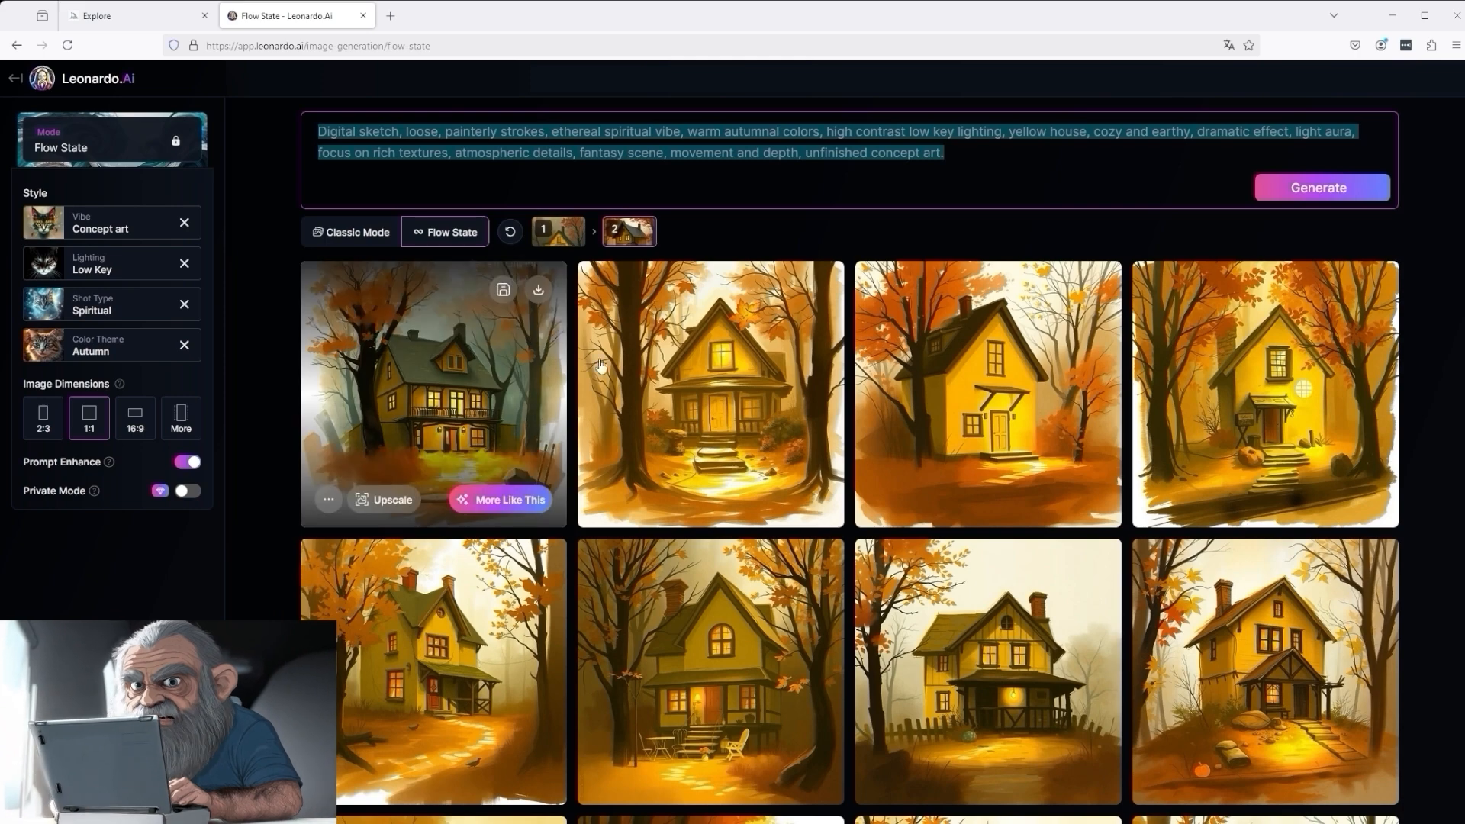
pyautogui.scroll(-5, 991, 488)
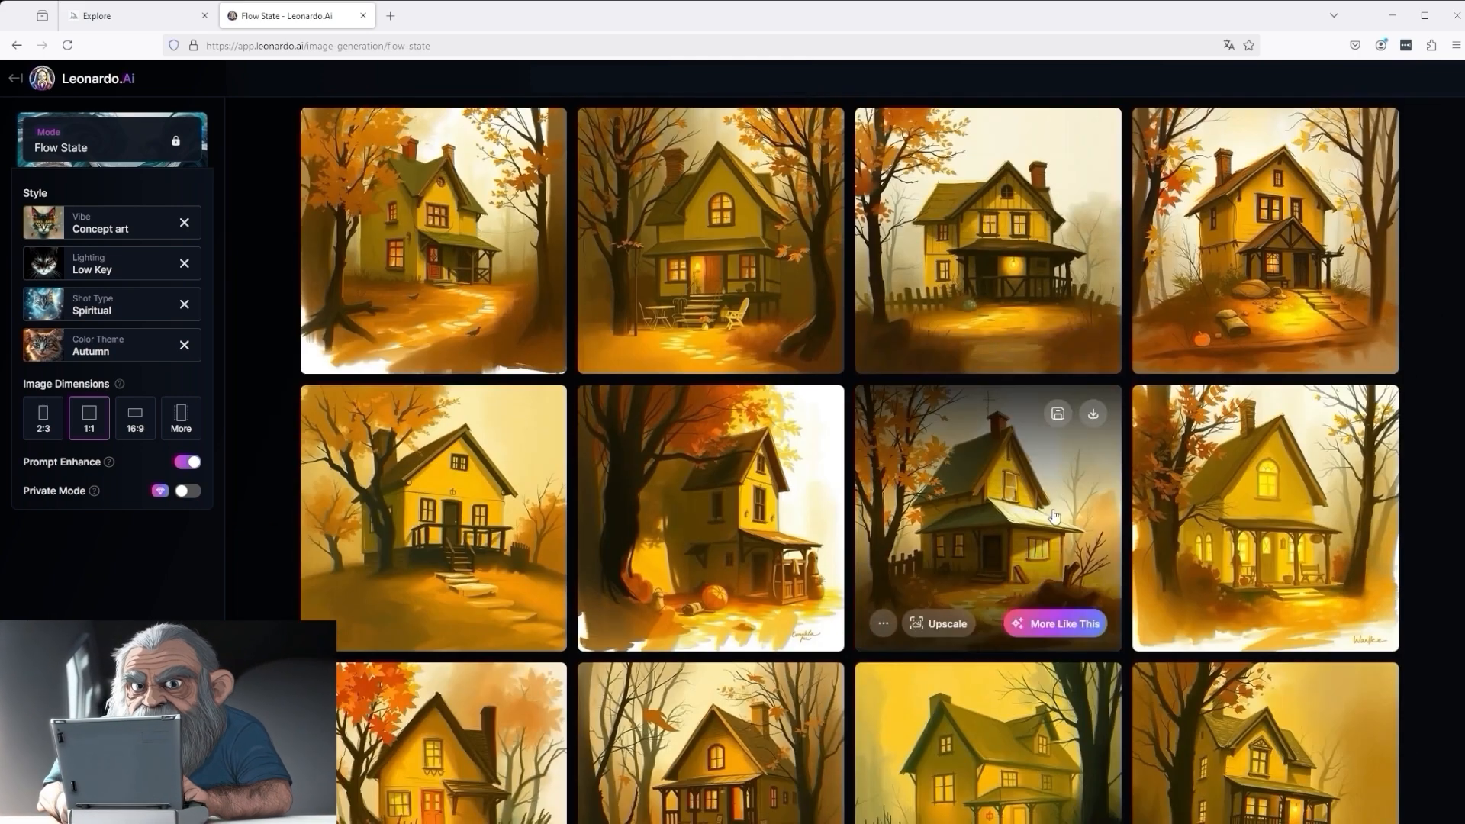
pyautogui.scroll(-3, 1041, 509)
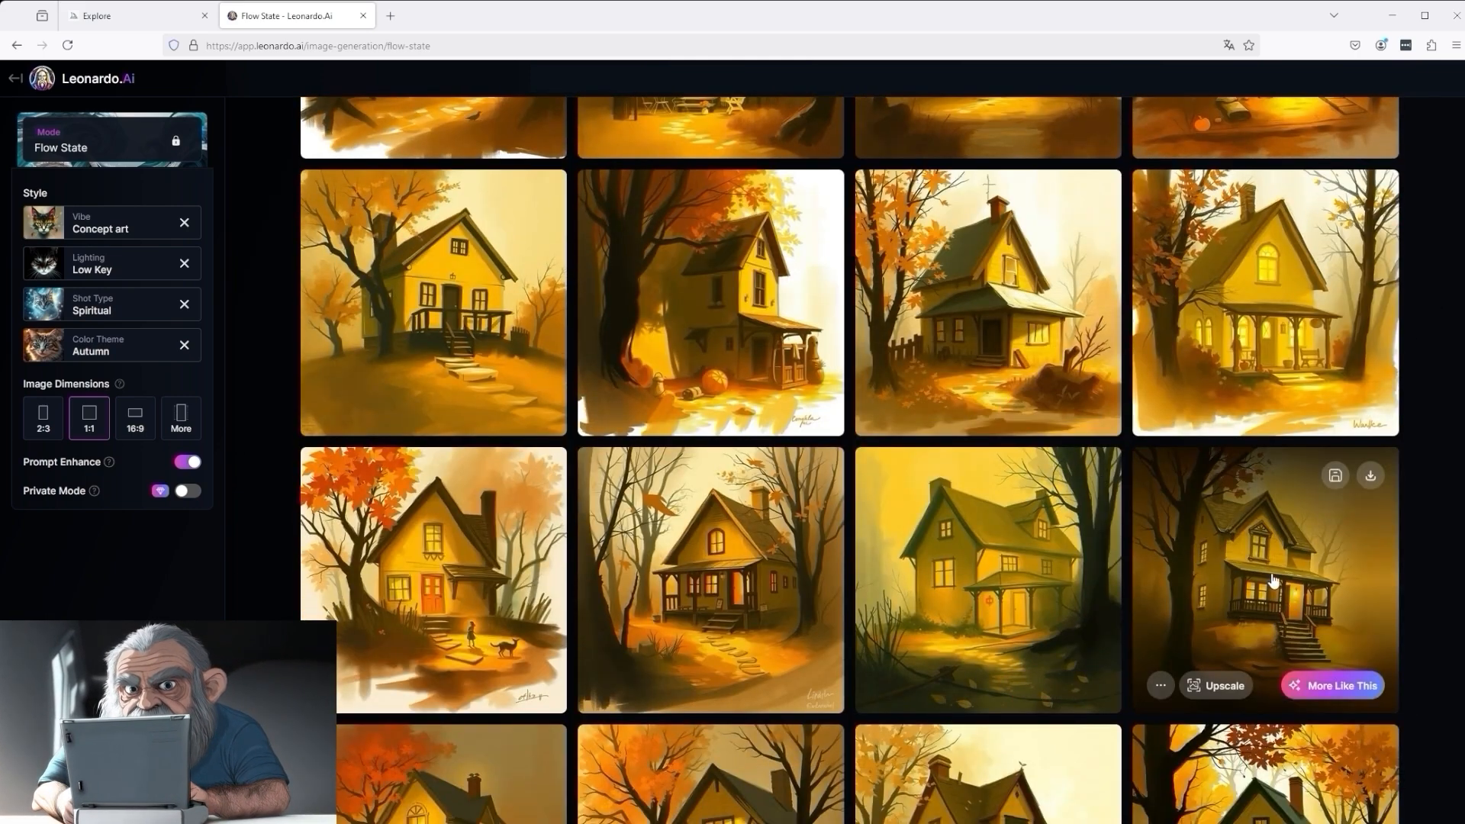
pyautogui.click(1272, 581)
pyautogui.click(1071, 134)
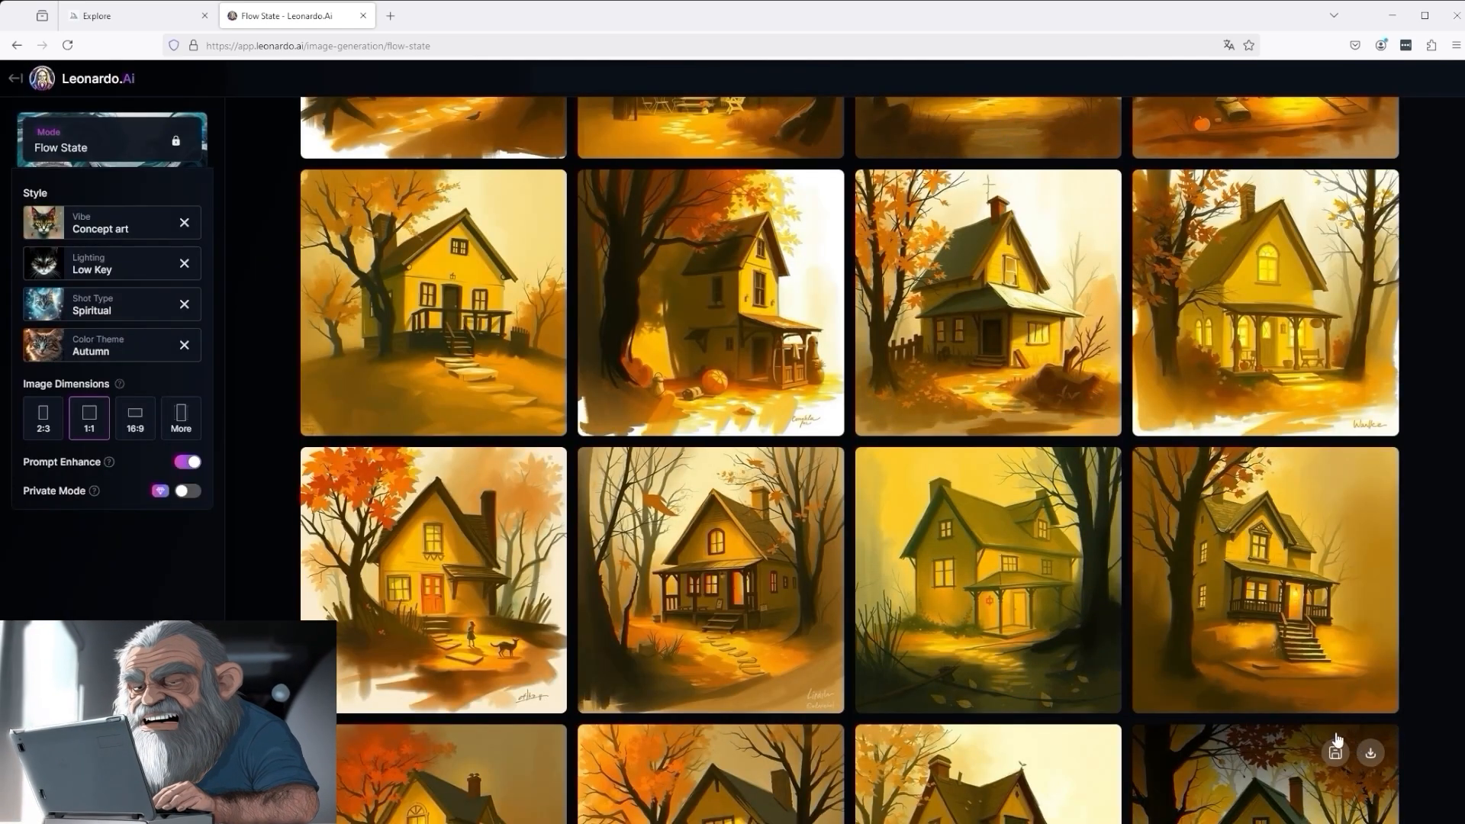
# - Generate a third batch of images similar to the green-roofed house framed by dark autumn trees
pyautogui.scroll(-4, 1337, 738)
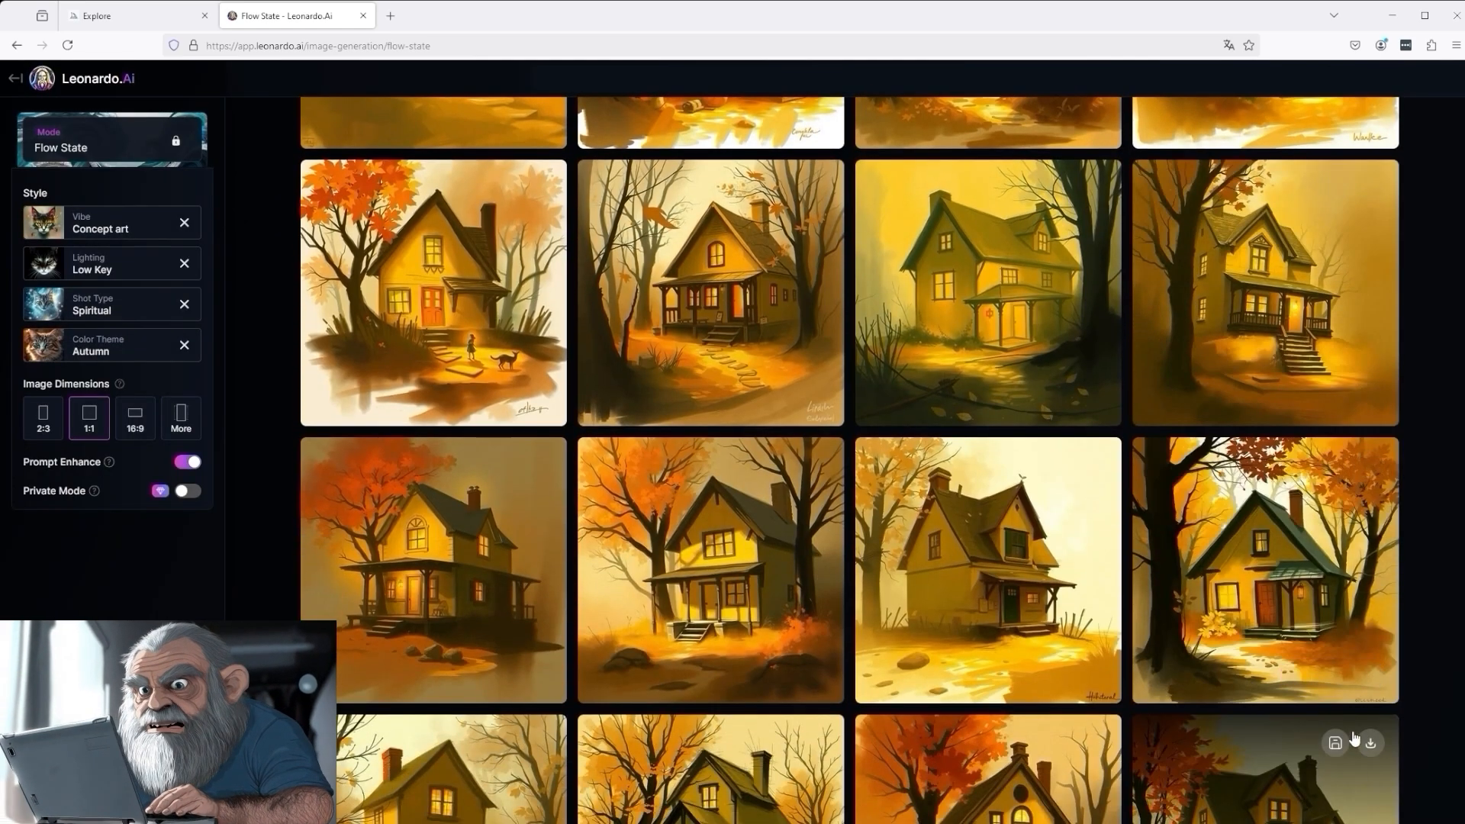
pyautogui.scroll(-2, 1343, 671)
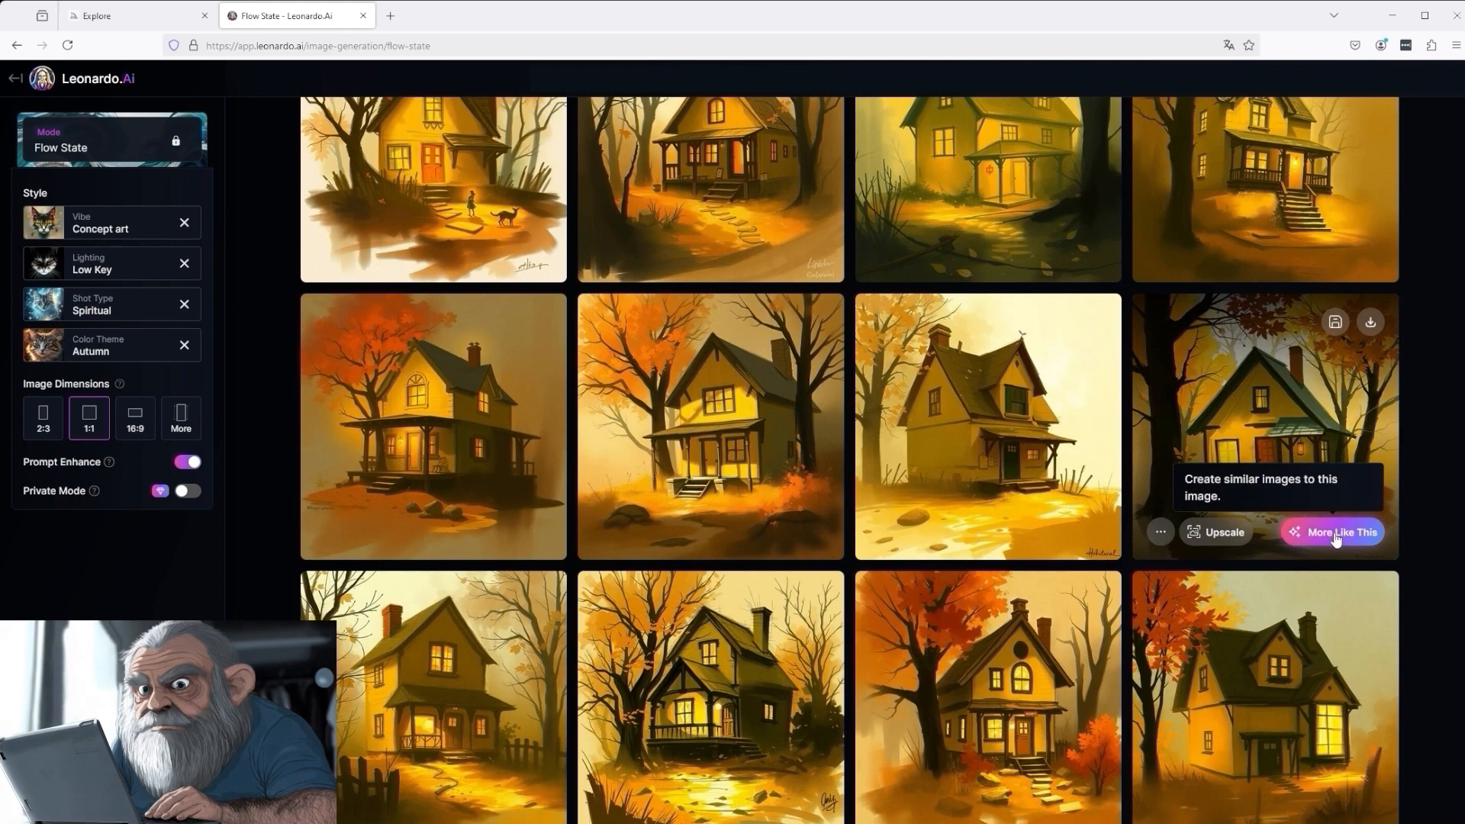
pyautogui.click(1335, 537)
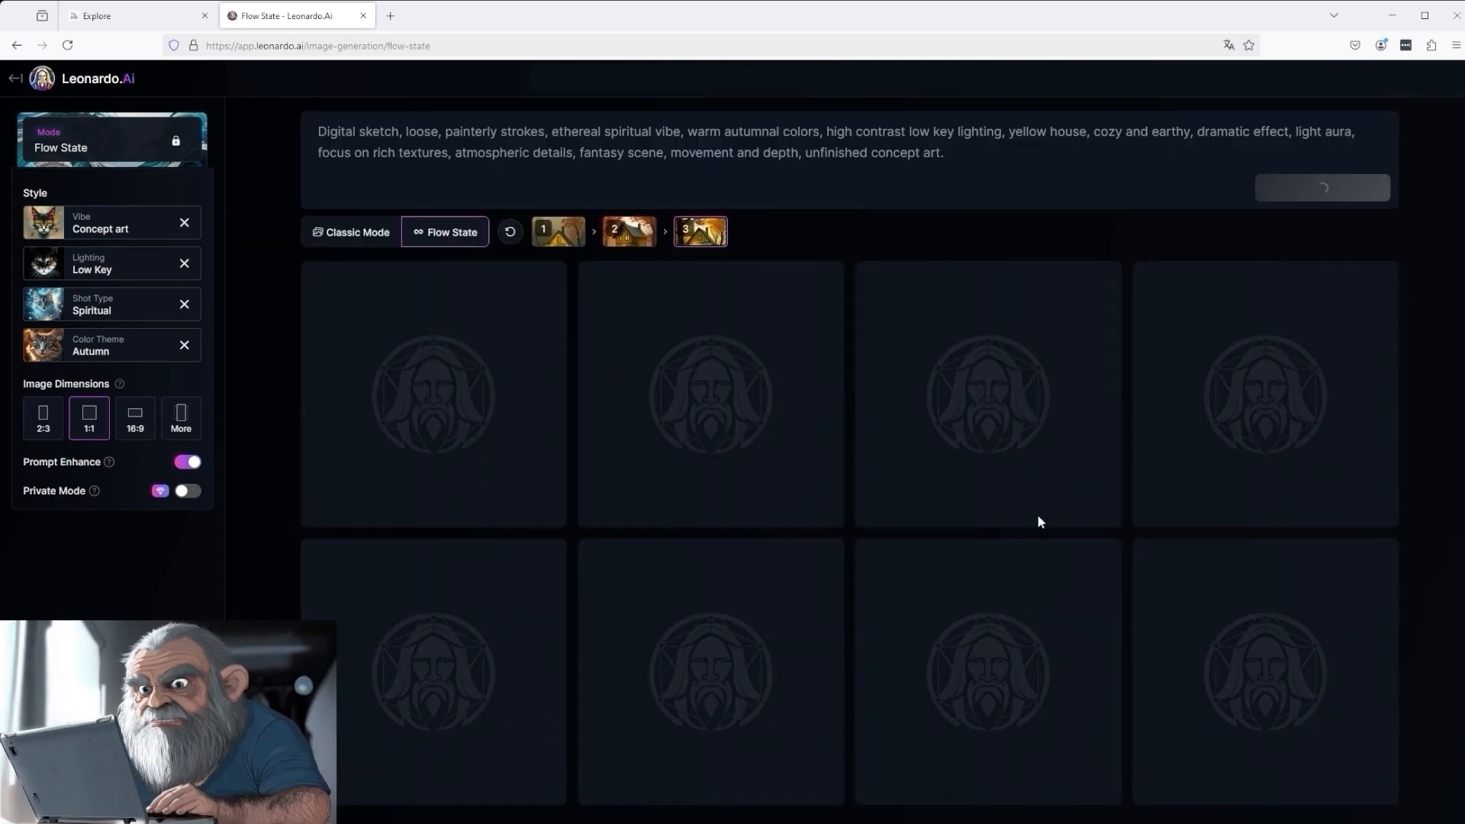
pyautogui.moveTo(537, 235)
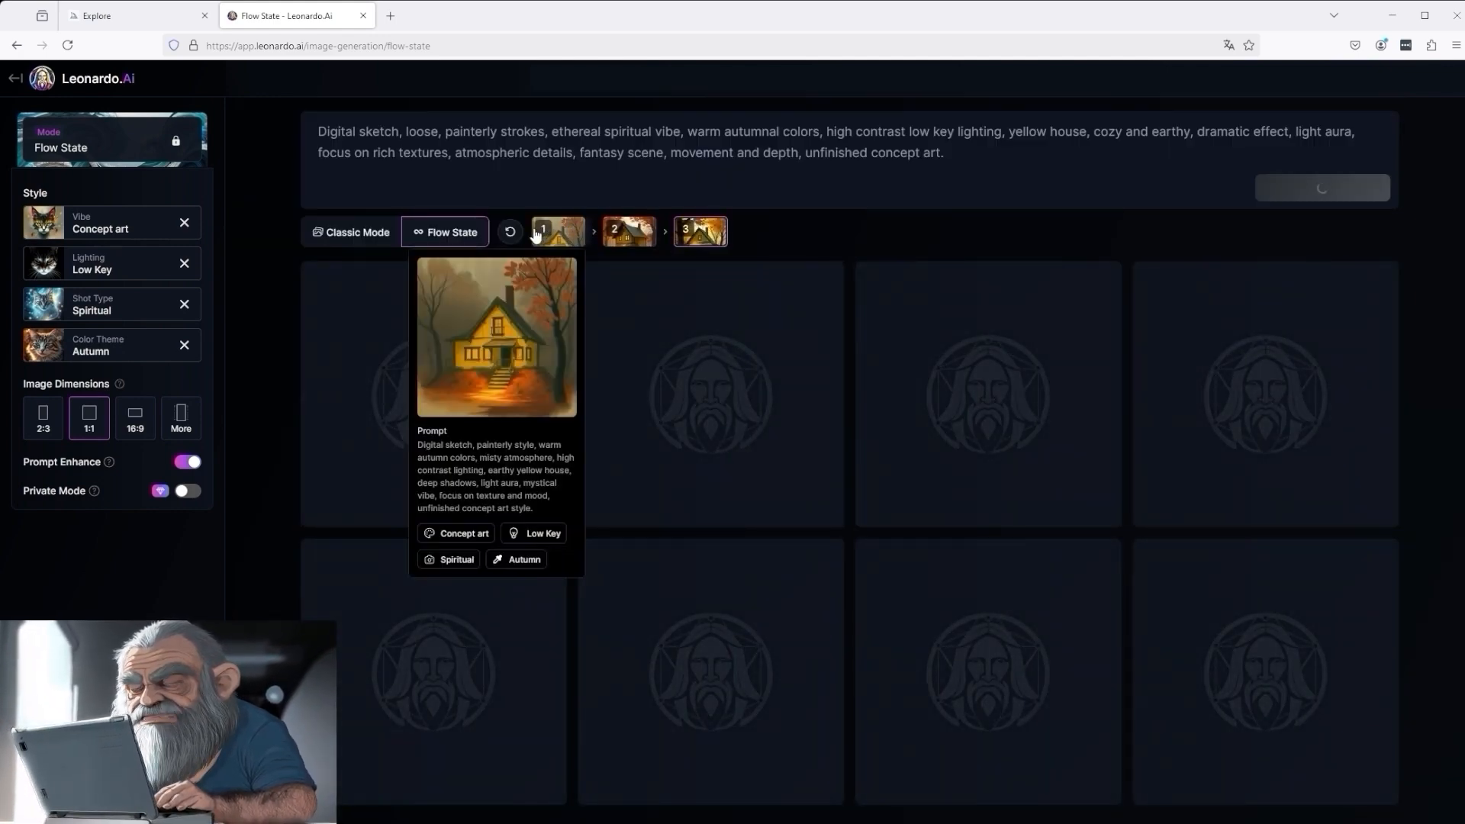